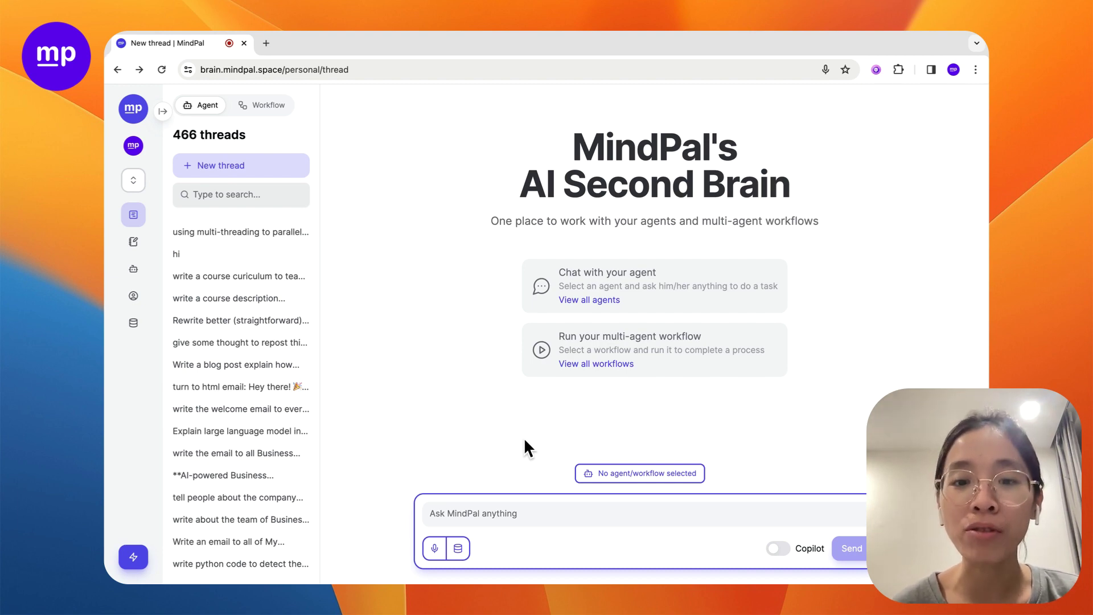
Step: Open the agent/workflow picker on the new thread and show the saved workflows list
{"action": "left_click", "coordinate": [626, 466]}
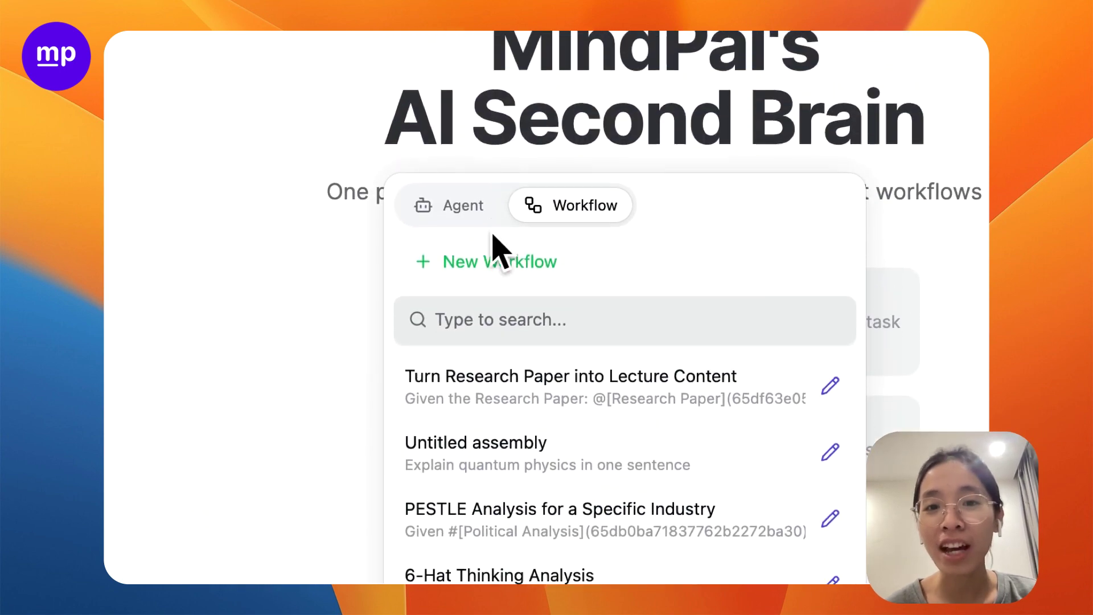
{"action": "left_click", "coordinate": [462, 212]}
{"action": "left_click", "coordinate": [555, 219]}
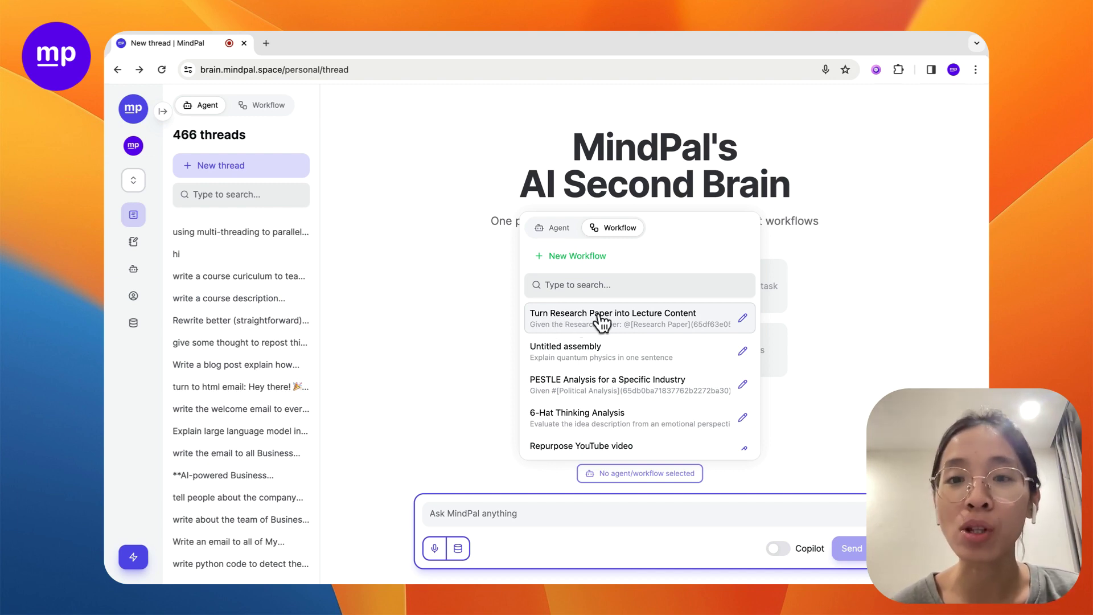
Step: Open the Turn Research Paper into Lecture Content workflow editor and inspect the Trigger Input fields
{"action": "left_click", "coordinate": [744, 319]}
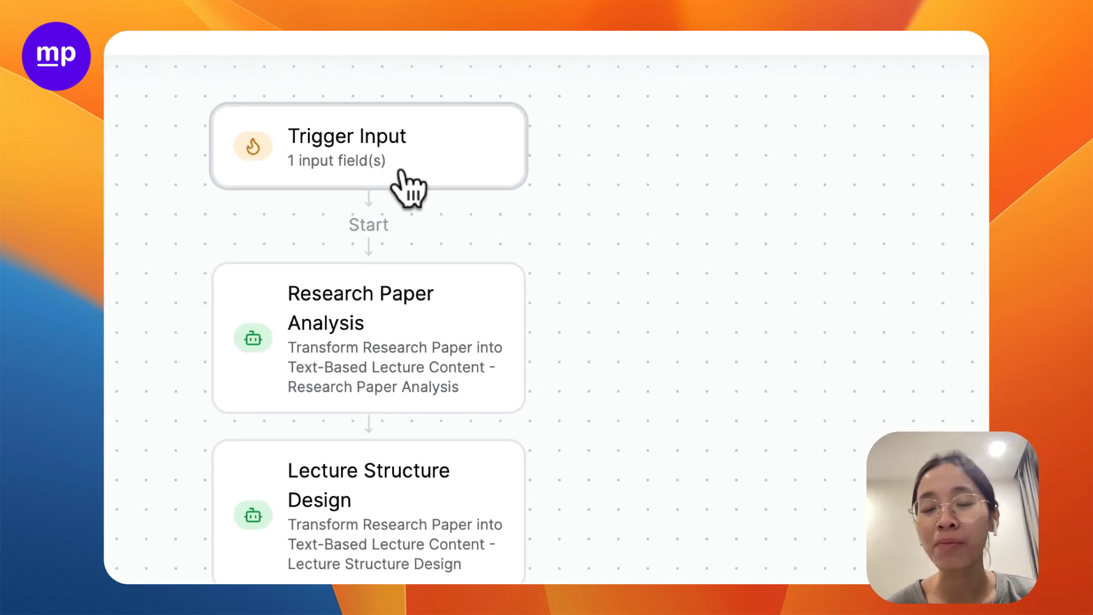
{"action": "scroll", "coordinate": [398, 370], "scroll_direction": "up", "scroll_amount": 3}
{"action": "left_click_drag", "start_coordinate": [288, 211], "coordinate": [381, 208]}
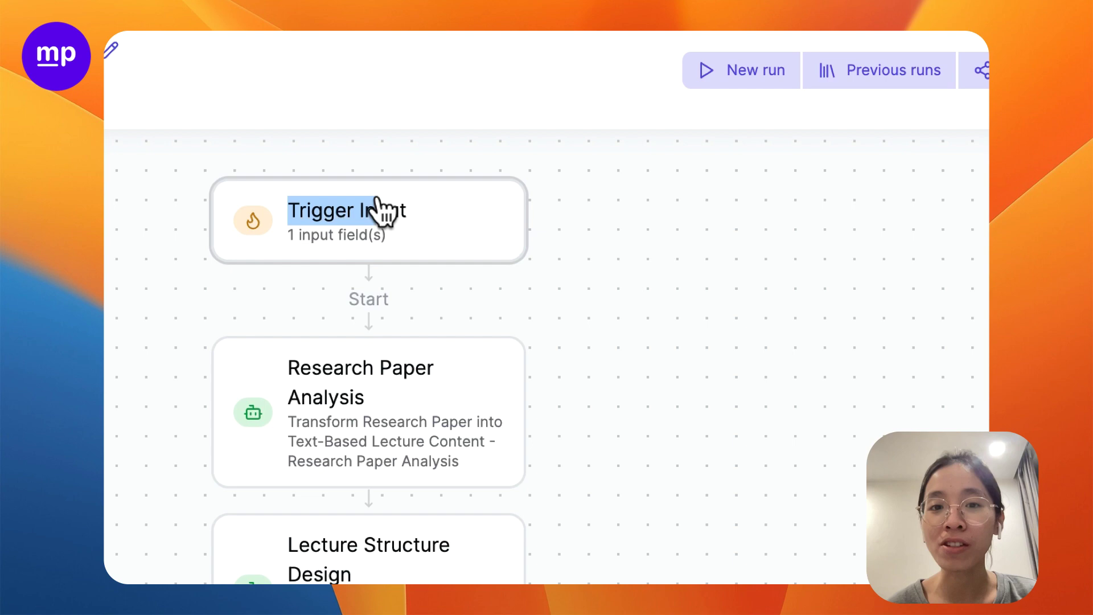
{"action": "left_click", "coordinate": [377, 202]}
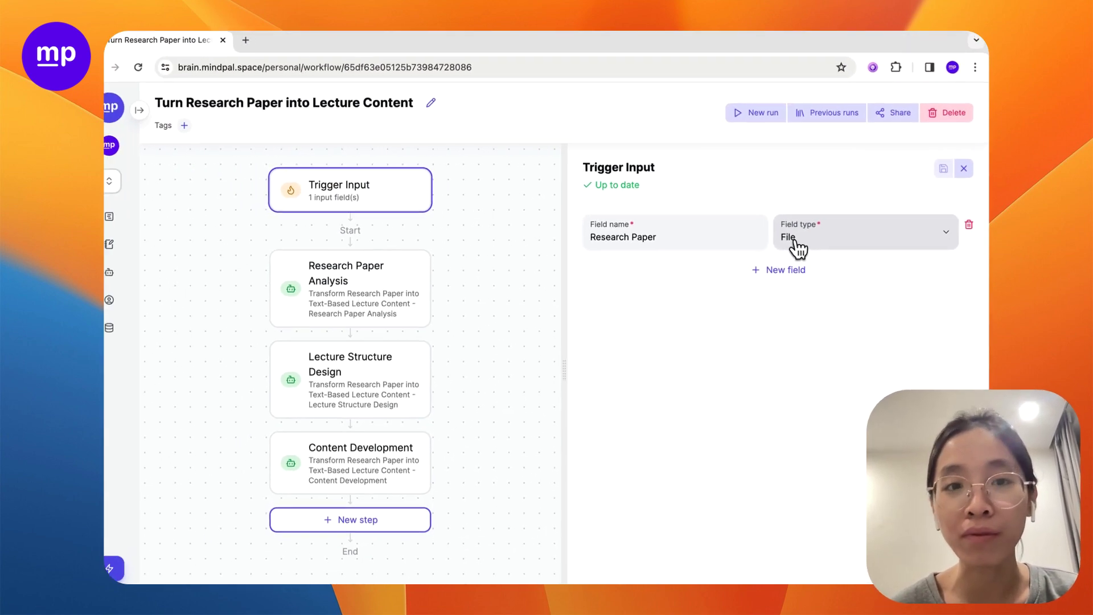
Step: Review the prompts of the Research Paper Analysis, Lecture Structure Design and Content Development steps
{"action": "mouse_move", "coordinate": [291, 288]}
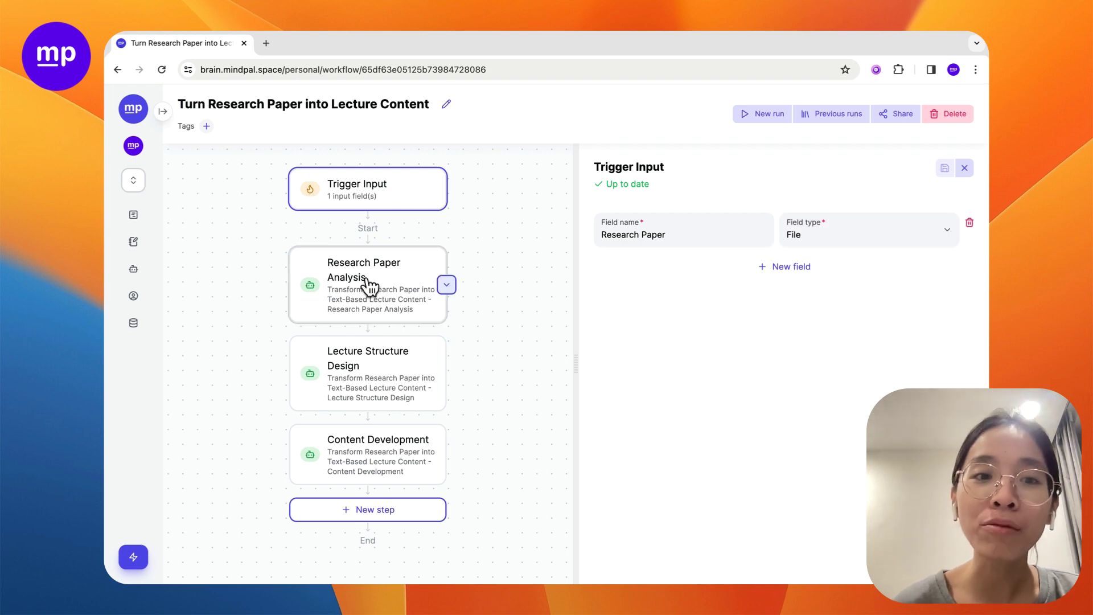
{"action": "left_click", "coordinate": [369, 282]}
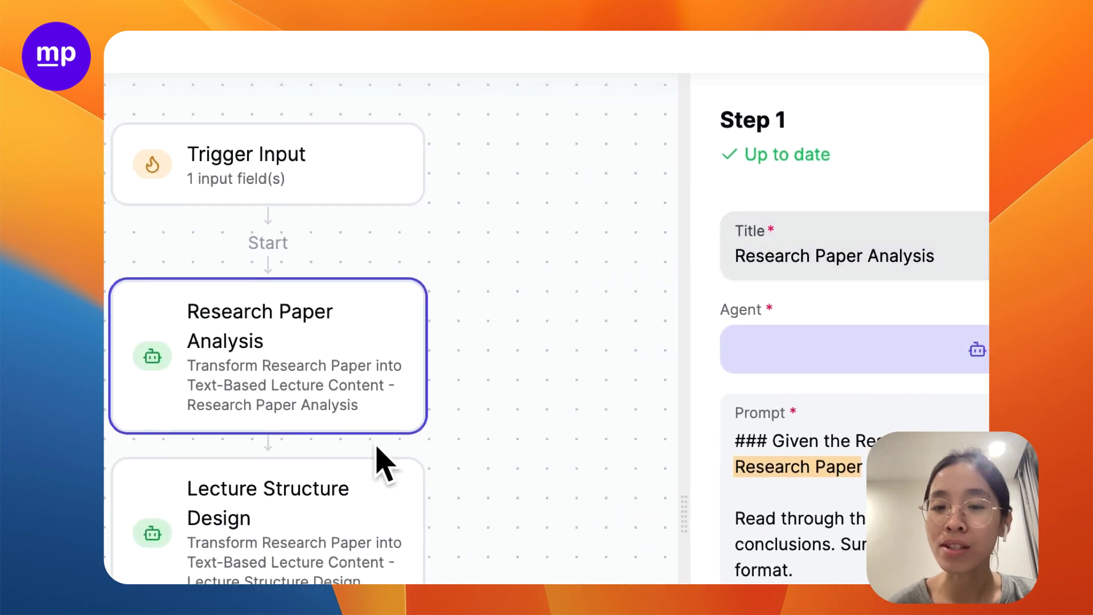
{"action": "left_click", "coordinate": [330, 510]}
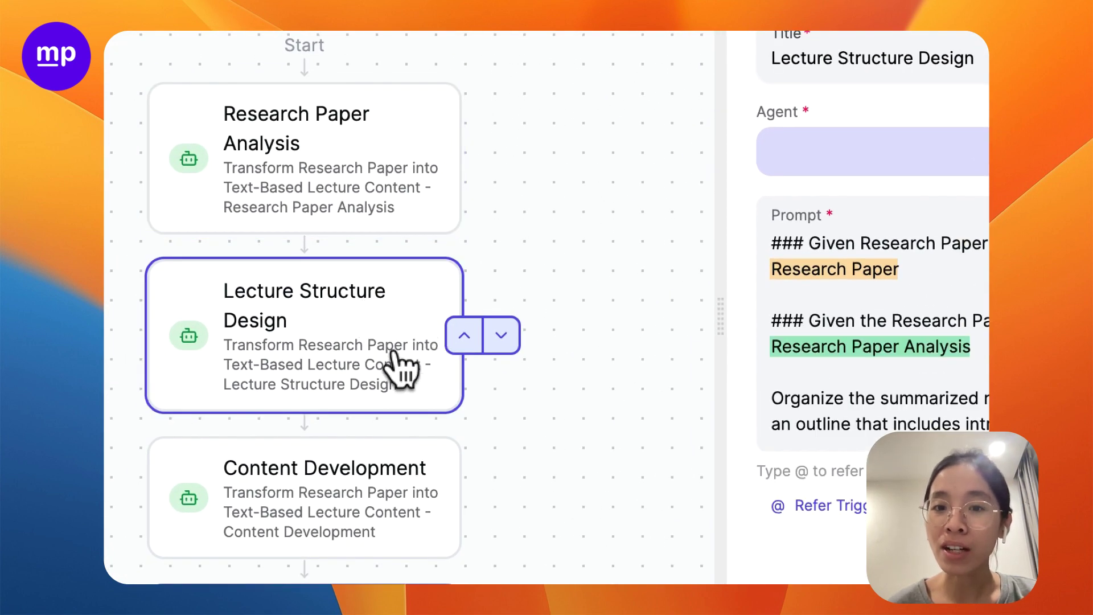
{"action": "left_click", "coordinate": [364, 461]}
{"action": "mouse_move", "coordinate": [457, 361]}
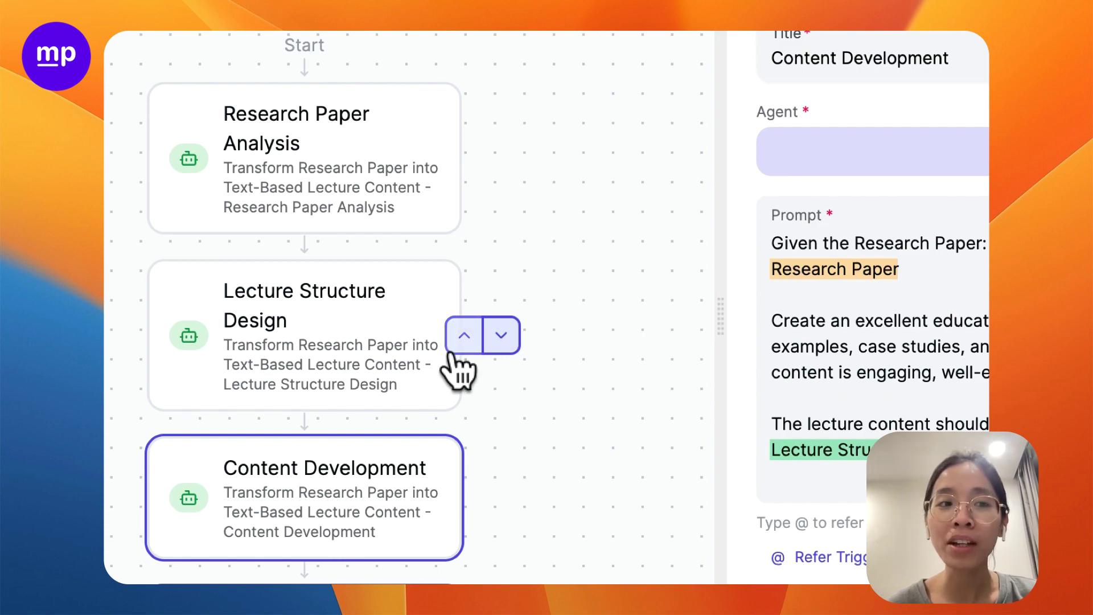
Step: Start a new thread that uses the Turn Research Paper into Lecture Content workflow
{"action": "left_click", "coordinate": [133, 191]}
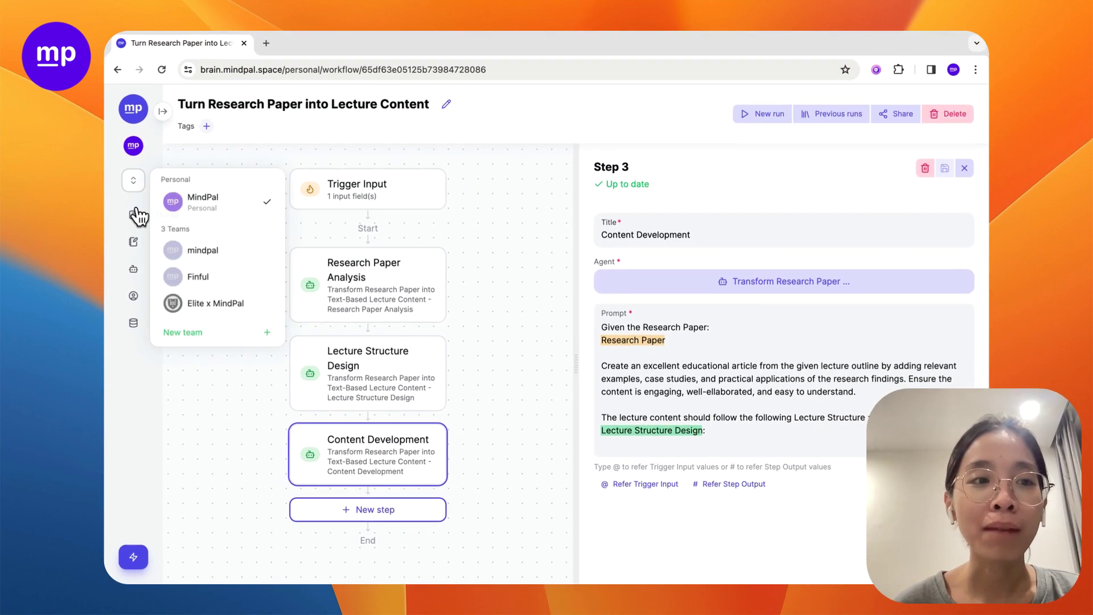
{"action": "left_click", "coordinate": [135, 215]}
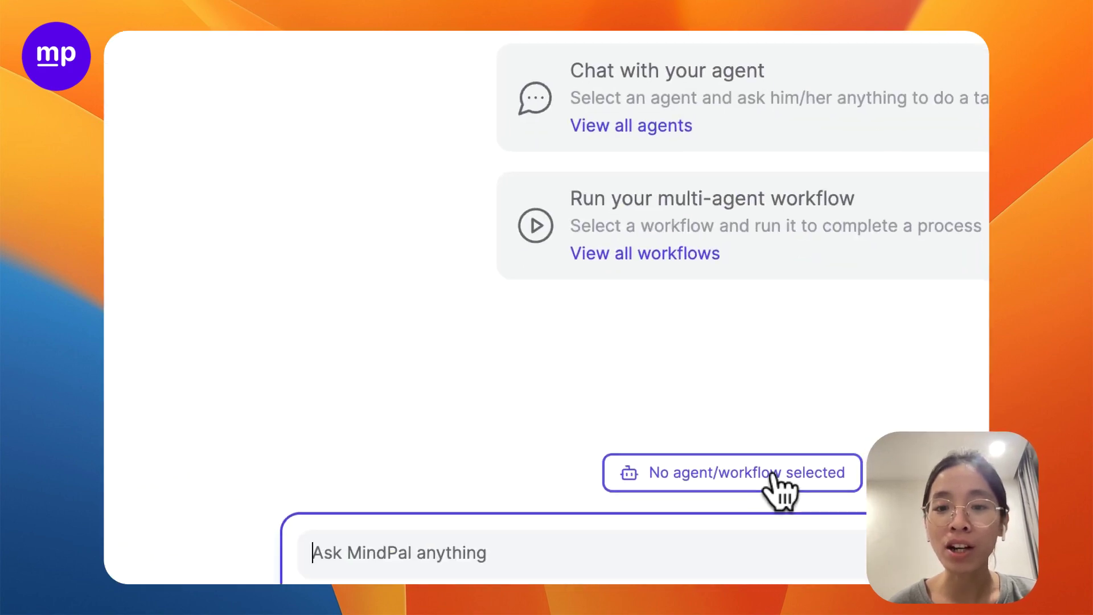
{"action": "left_click", "coordinate": [766, 578]}
{"action": "left_click", "coordinate": [674, 201]}
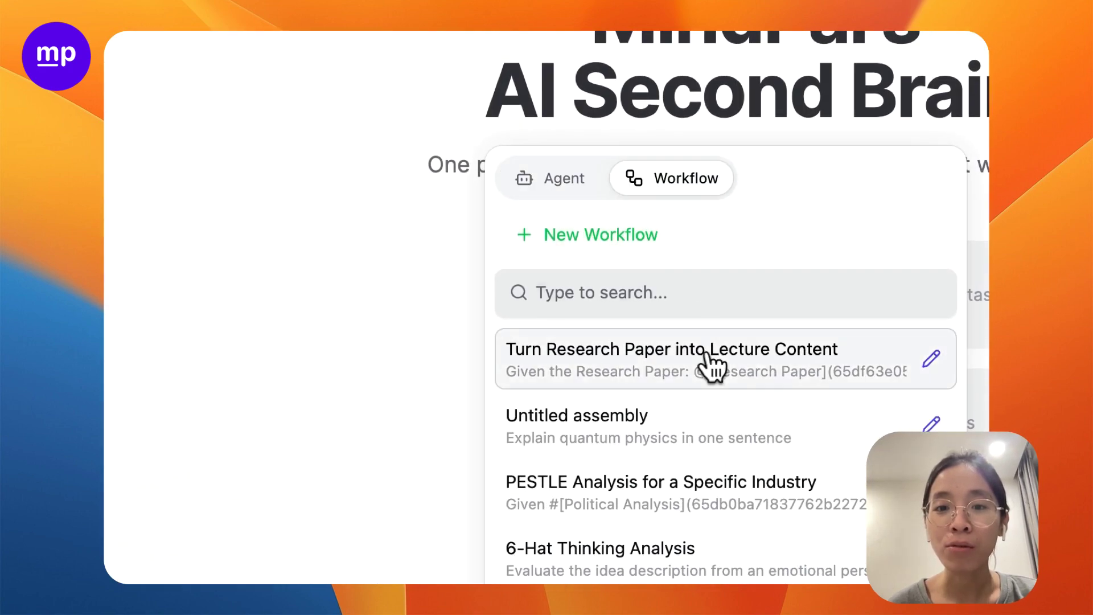
{"action": "left_click", "coordinate": [710, 367]}
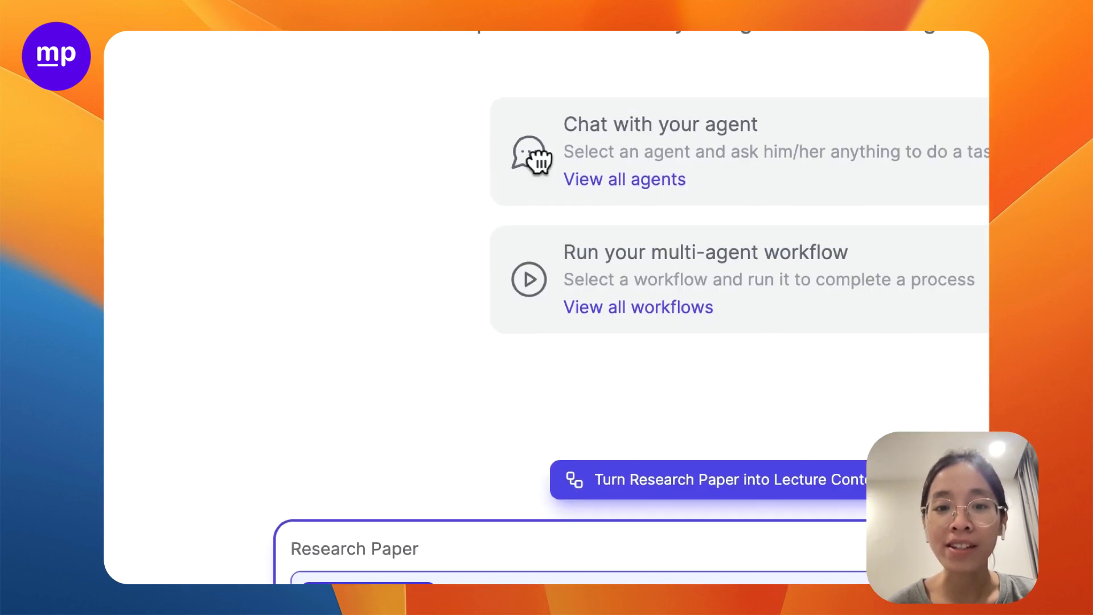
Step: Attach 'Attention is all you need.pdf' from Downloads as the Research Paper input
{"action": "left_click", "coordinate": [401, 458]}
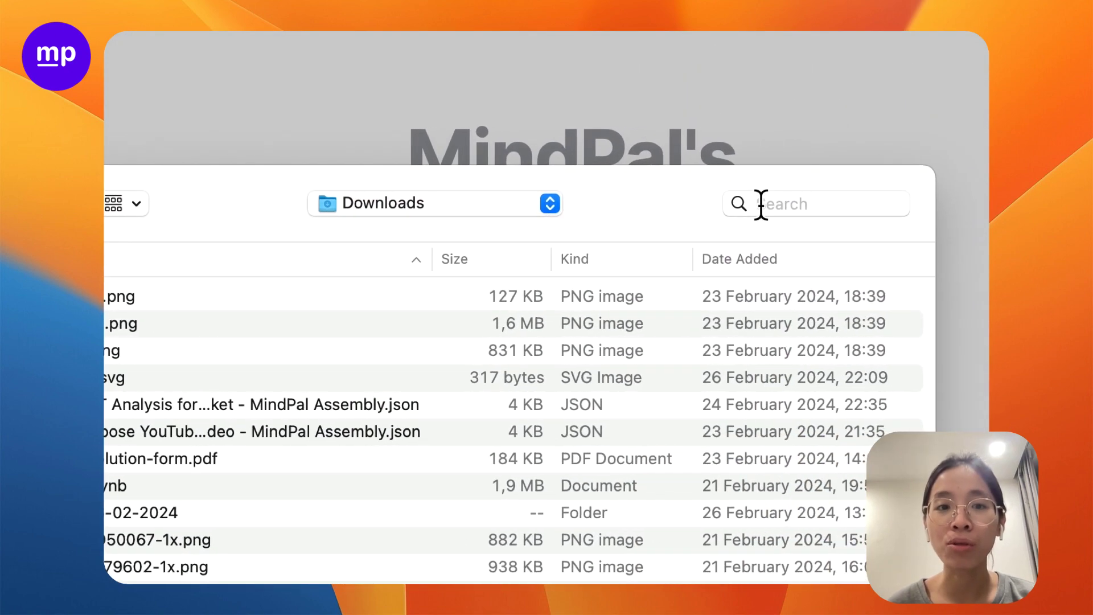
{"action": "left_click", "coordinate": [766, 203]}
{"action": "type", "text": "a"}
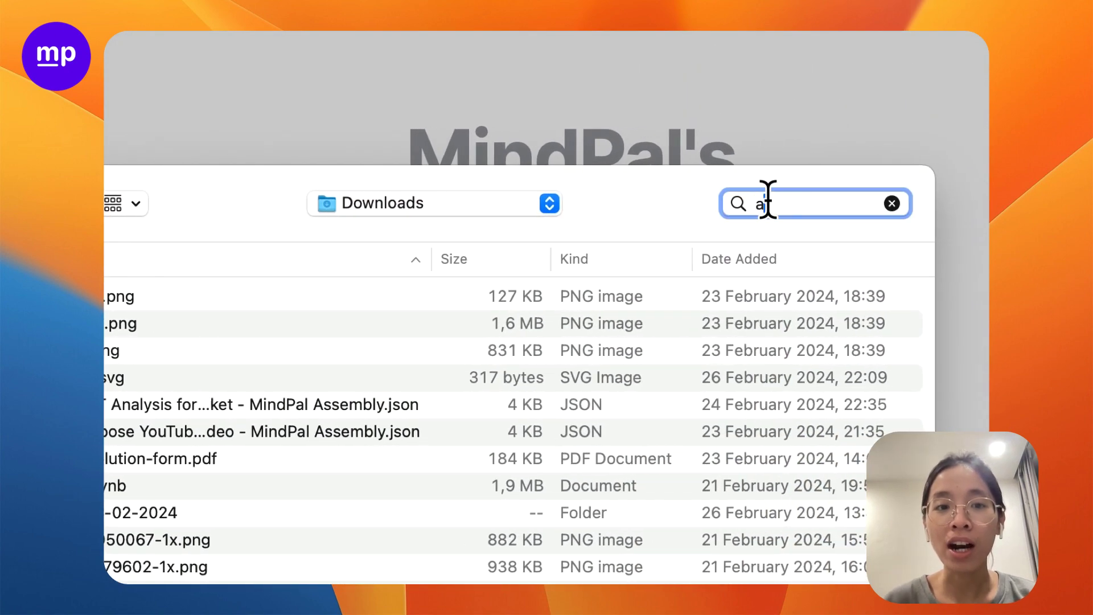
{"action": "type", "text": "ttention is "}
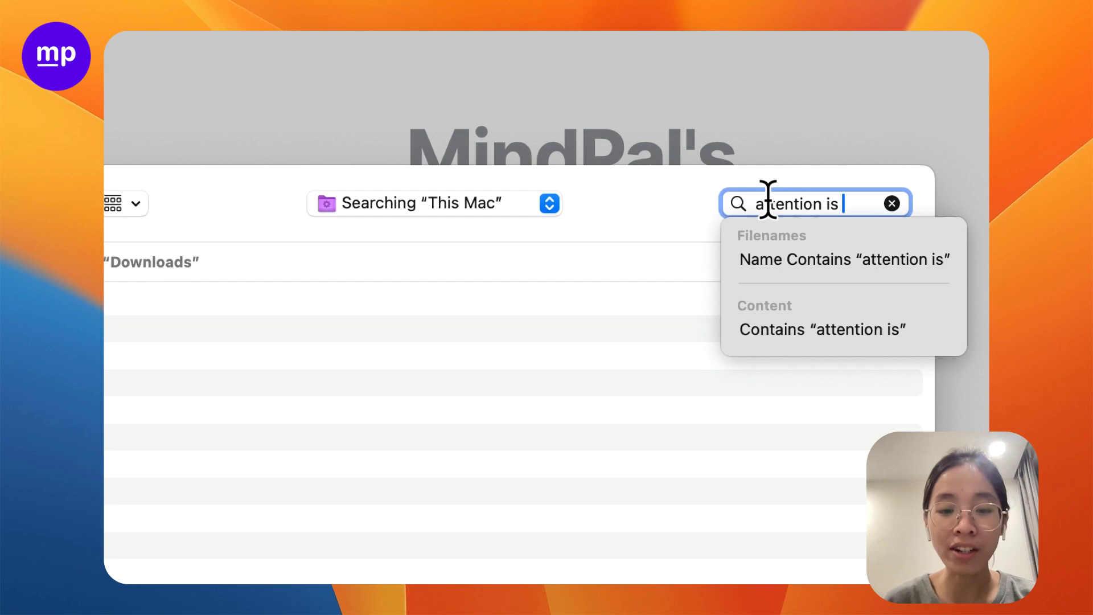
{"action": "type", "text": "all you need"}
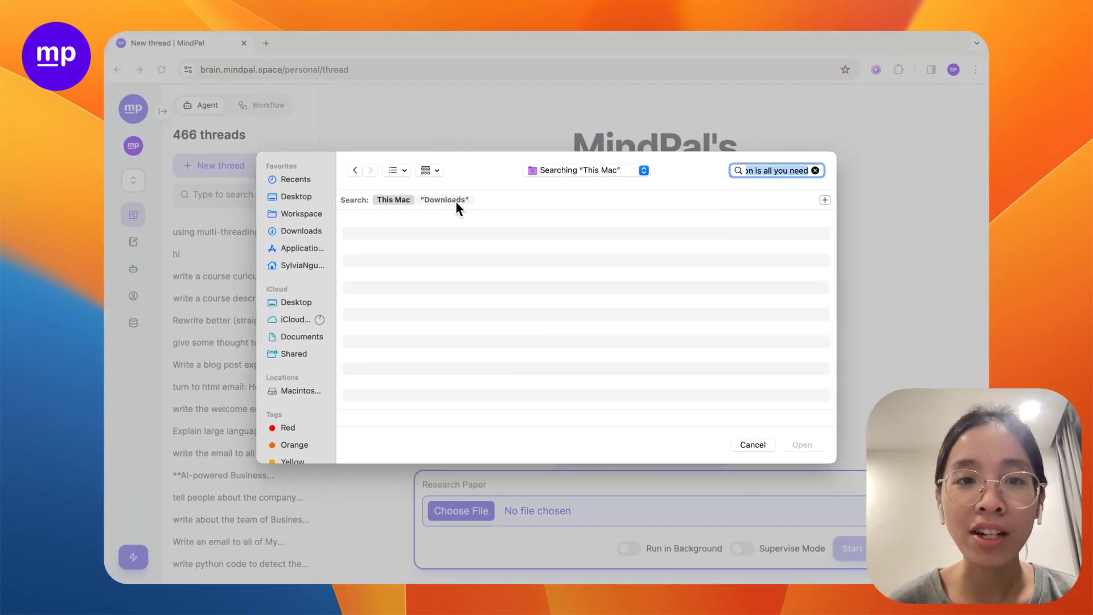
{"action": "left_click", "coordinate": [455, 200]}
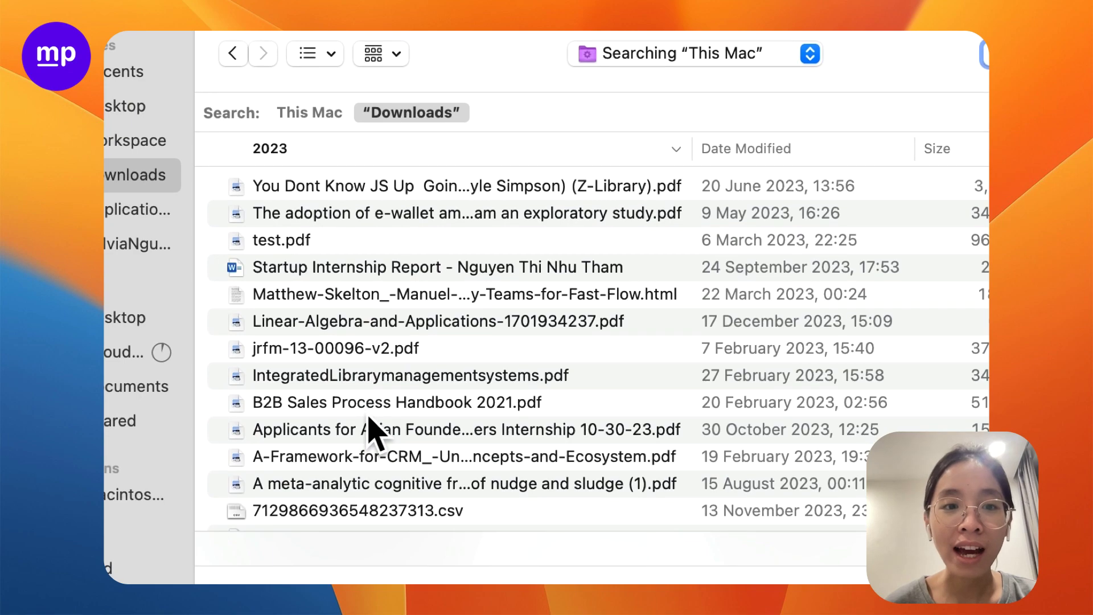
{"action": "scroll", "coordinate": [399, 459], "scroll_direction": "down", "scroll_amount": 20}
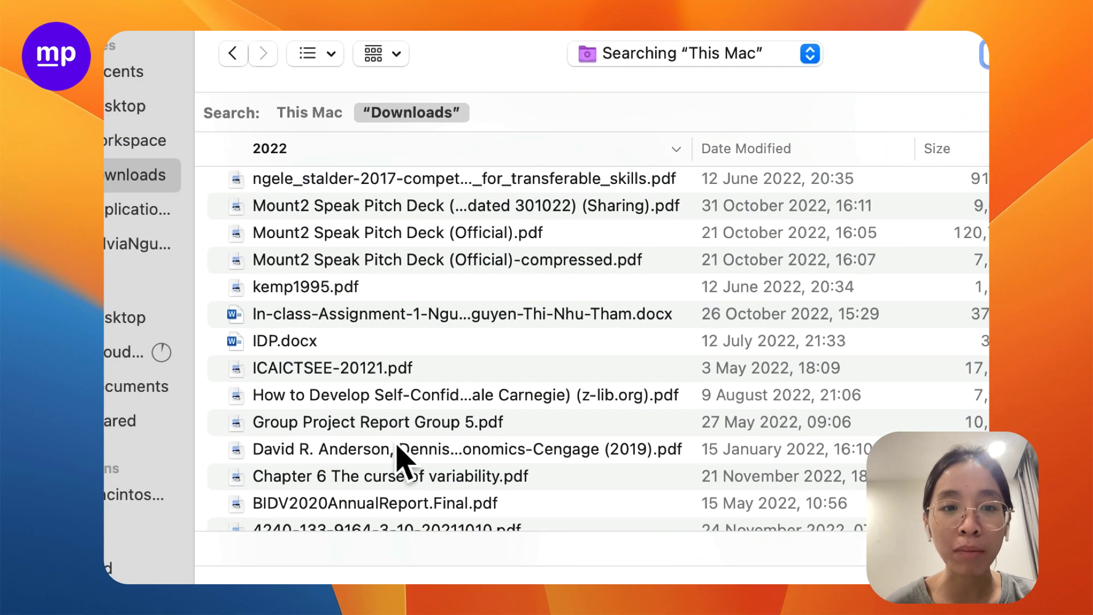
{"action": "scroll", "coordinate": [399, 459], "scroll_direction": "down", "scroll_amount": 10}
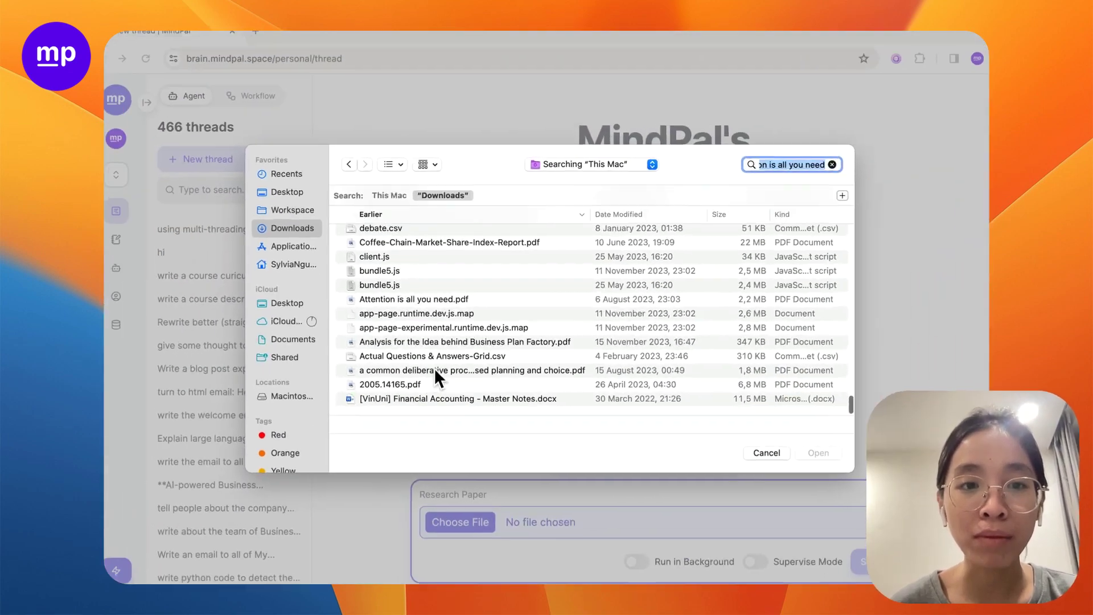
{"action": "left_click", "coordinate": [429, 306]}
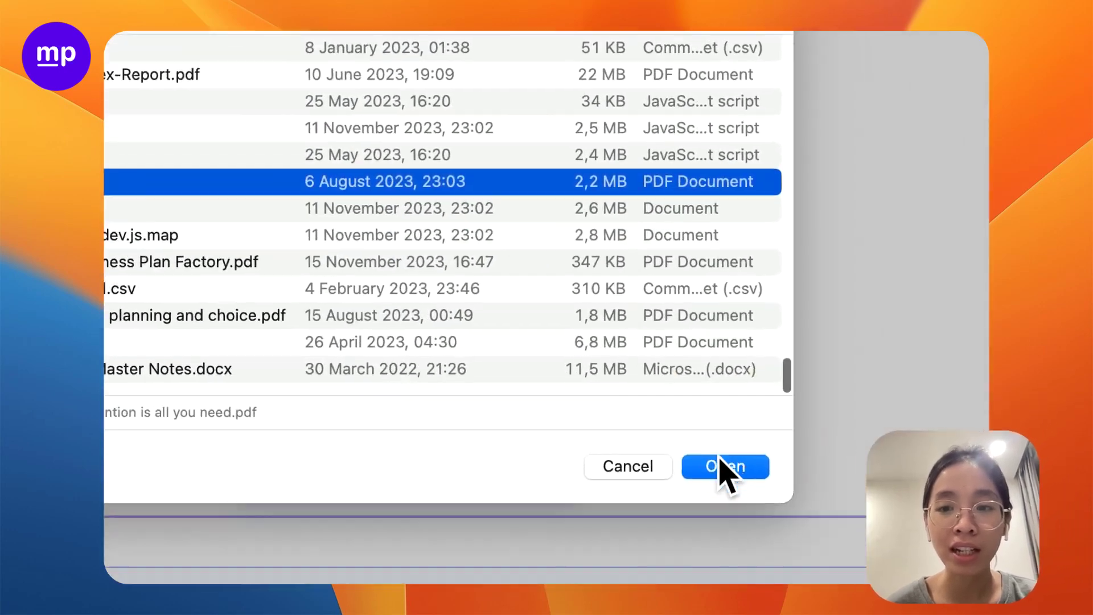
{"action": "left_click", "coordinate": [912, 533]}
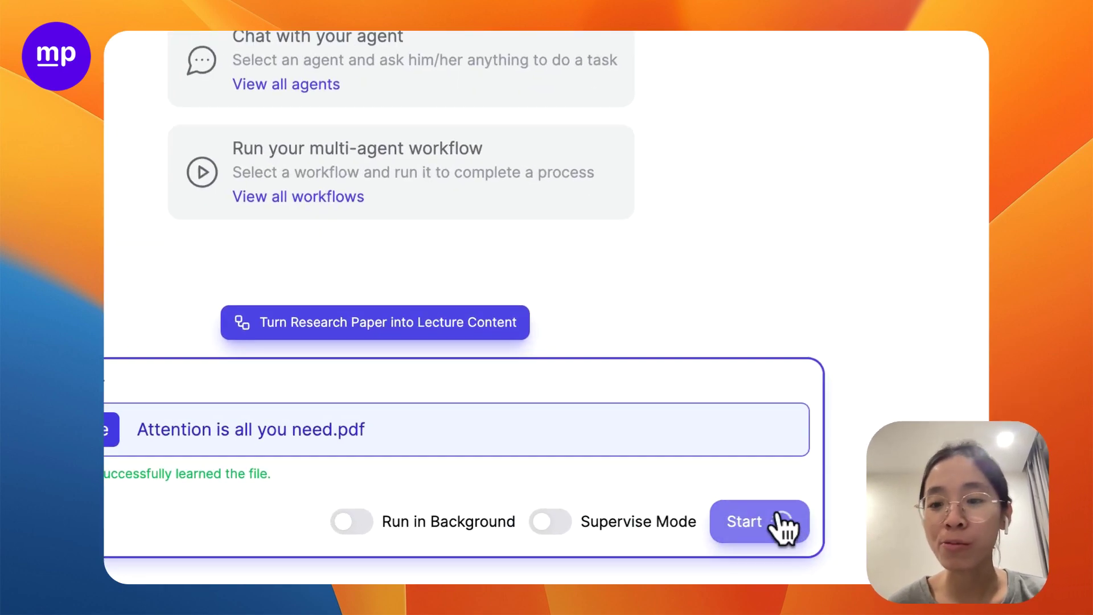
Step: Run the workflow on the paper and follow the Content Development step as it writes the lecture
{"action": "left_click", "coordinate": [860, 548]}
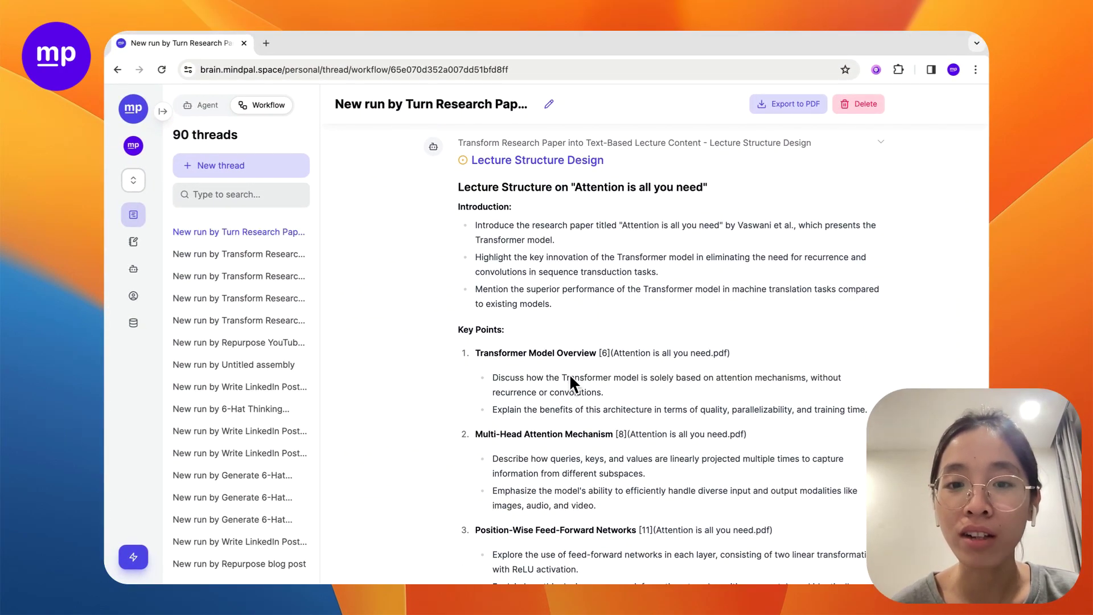
{"action": "scroll", "coordinate": [570, 379], "scroll_direction": "down", "scroll_amount": 5}
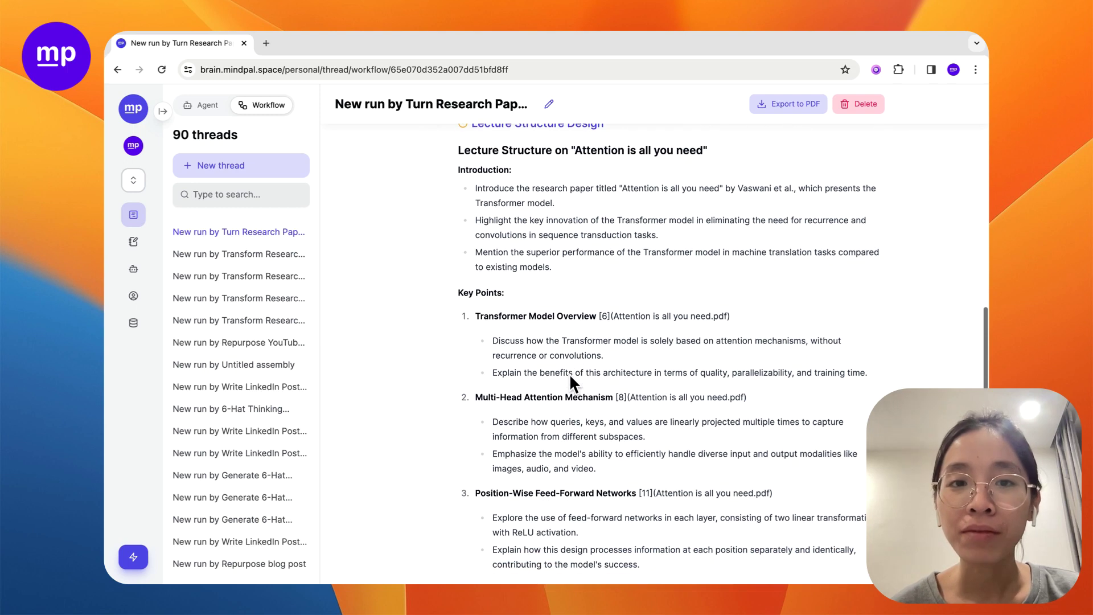
{"action": "scroll", "coordinate": [569, 380], "scroll_direction": "down", "scroll_amount": 4}
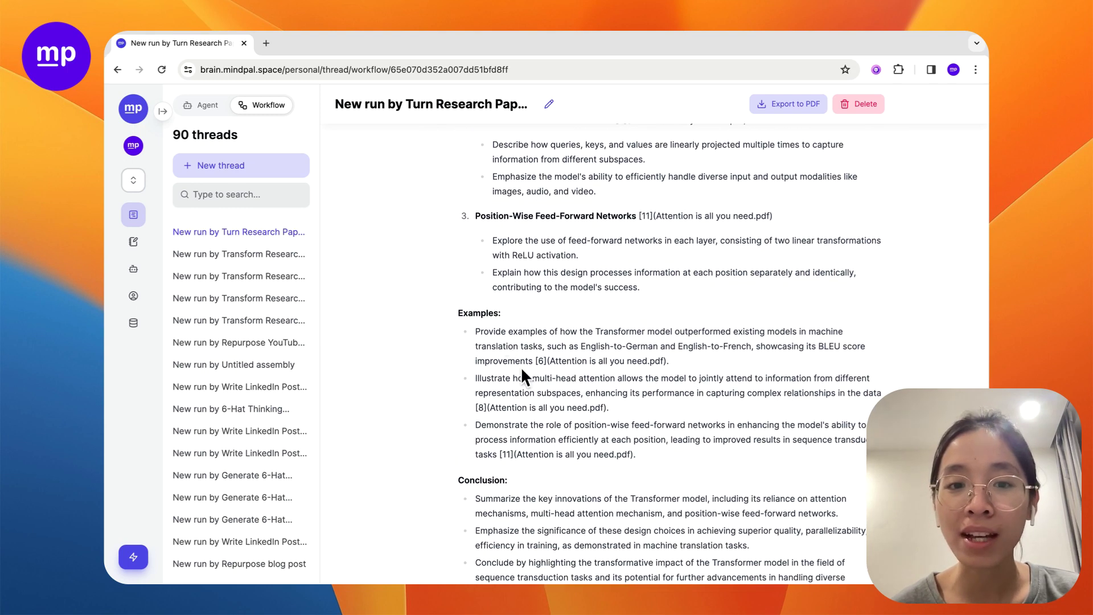
{"action": "scroll", "coordinate": [524, 377], "scroll_direction": "down", "scroll_amount": 4}
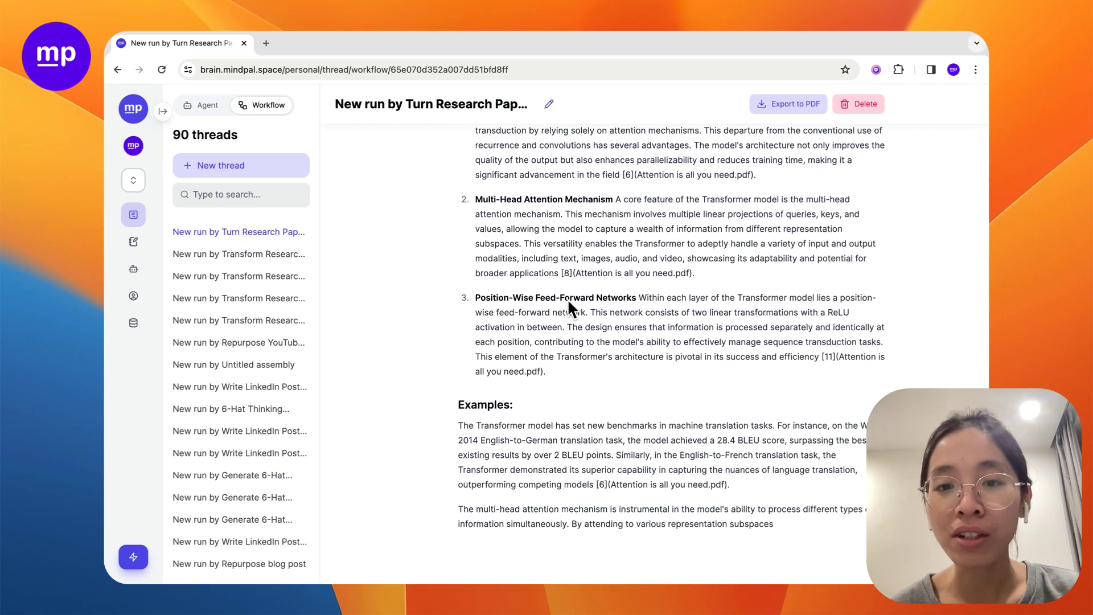
Step: Scroll through the finished lecture's Introduction, Key Points, Examples and Conclusion
{"action": "scroll", "coordinate": [567, 298], "scroll_direction": "up", "scroll_amount": 15}
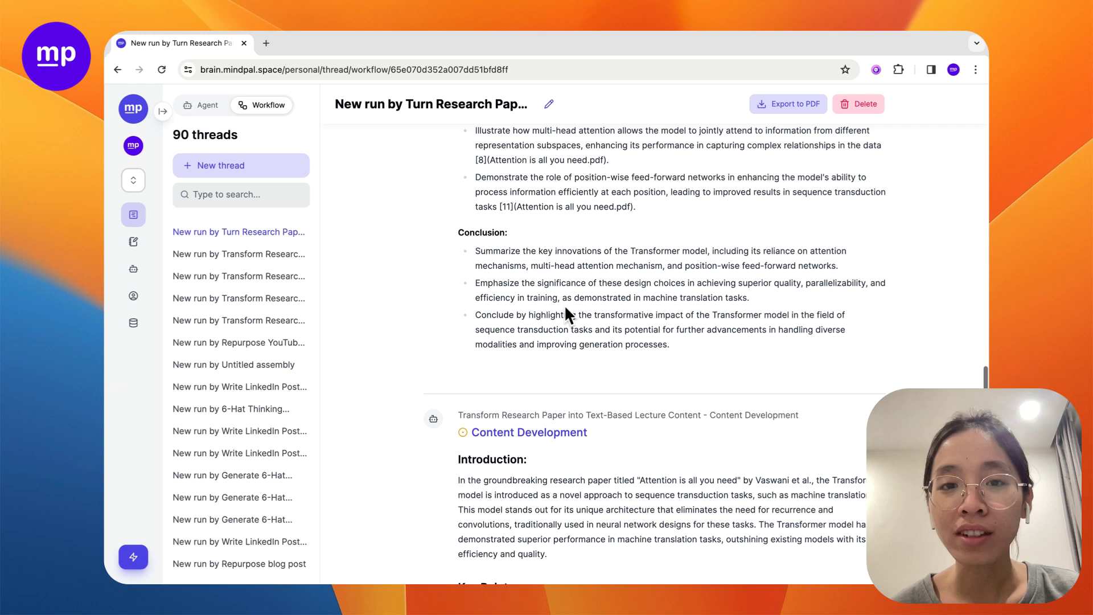
{"action": "scroll", "coordinate": [498, 322], "scroll_direction": "up", "scroll_amount": 5}
{"action": "scroll", "coordinate": [498, 323], "scroll_direction": "down", "scroll_amount": 15}
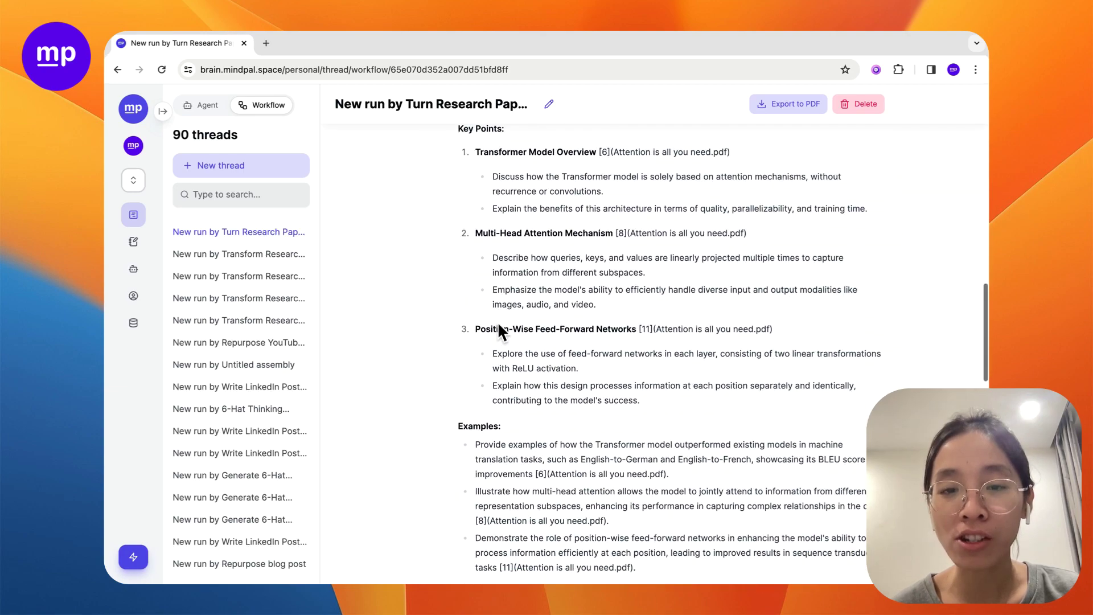
{"action": "scroll", "coordinate": [498, 322], "scroll_direction": "down", "scroll_amount": 4}
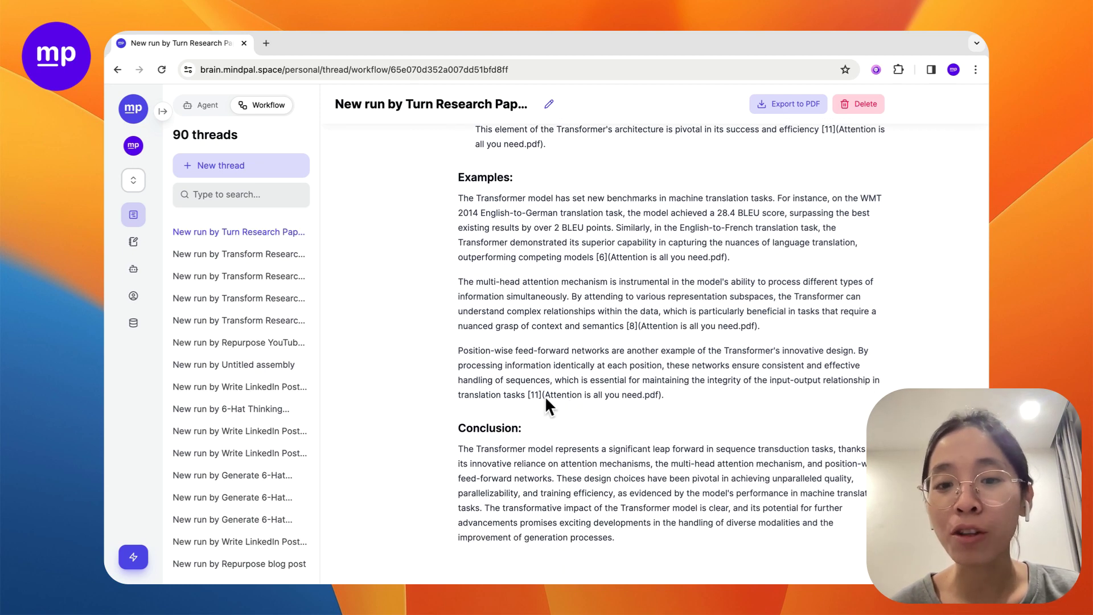
{"action": "scroll", "coordinate": [574, 386], "scroll_direction": "up", "scroll_amount": 10}
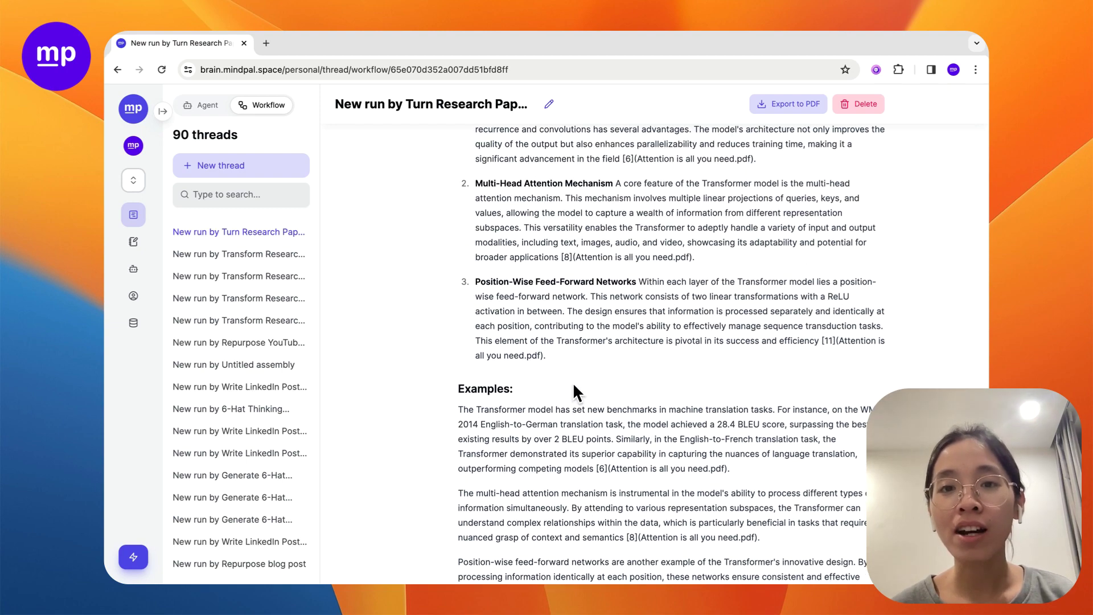
{"action": "scroll", "coordinate": [574, 386], "scroll_direction": "up", "scroll_amount": 2}
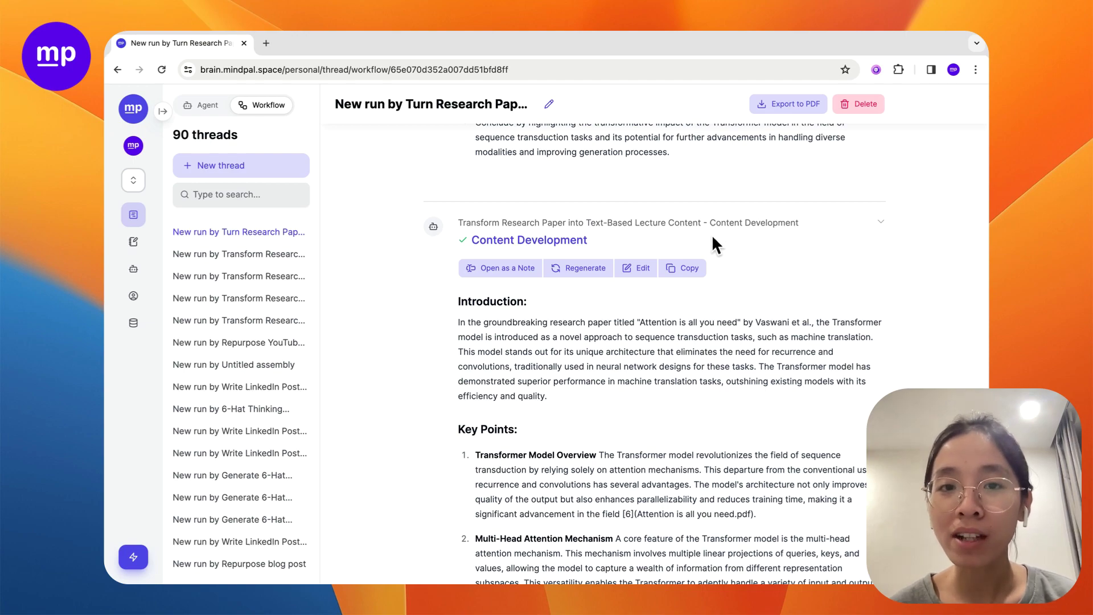
{"action": "scroll", "coordinate": [714, 245], "scroll_direction": "up", "scroll_amount": 10}
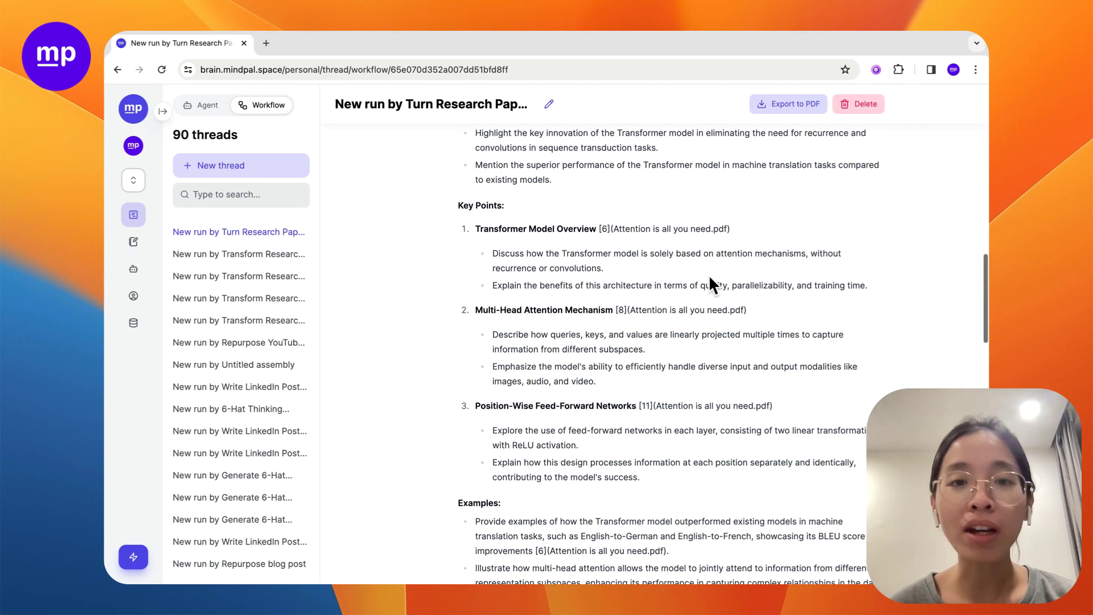
{"action": "scroll", "coordinate": [709, 275], "scroll_direction": "down", "scroll_amount": 12}
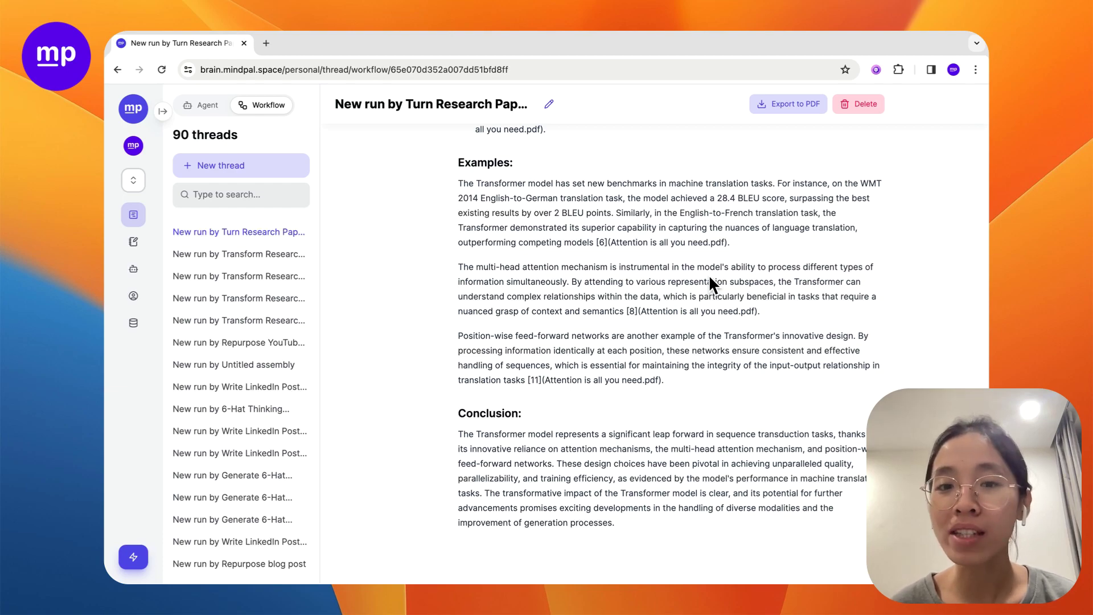
{"action": "scroll", "coordinate": [709, 275], "scroll_direction": "up", "scroll_amount": 12}
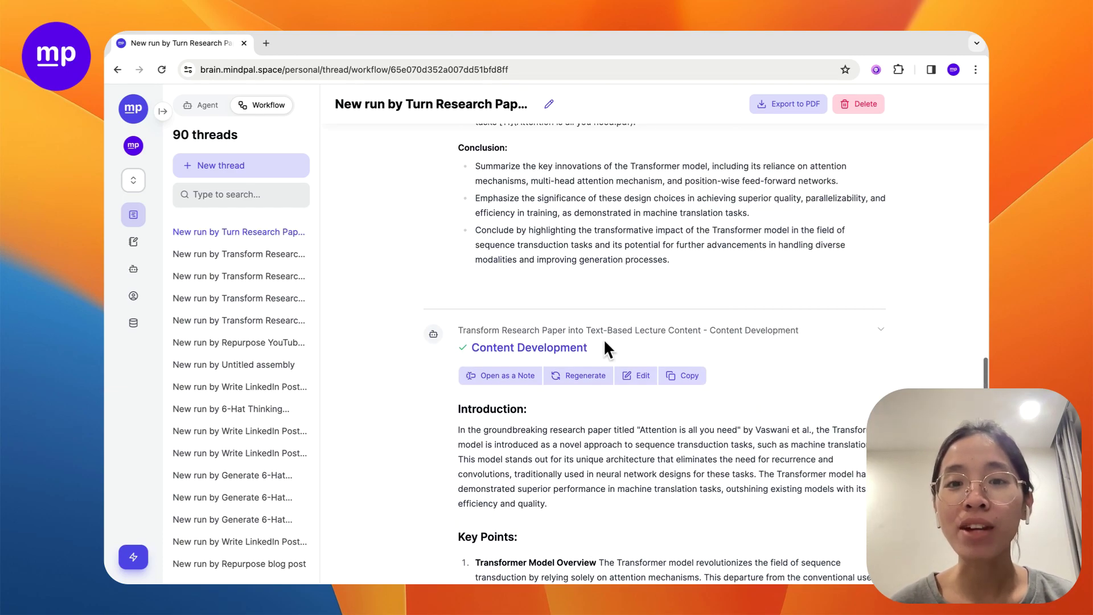
{"action": "scroll", "coordinate": [604, 348], "scroll_direction": "up", "scroll_amount": 10}
Step: Collapse the Research Paper Analysis and Lecture Structure Design steps
{"action": "left_click", "coordinate": [543, 272]}
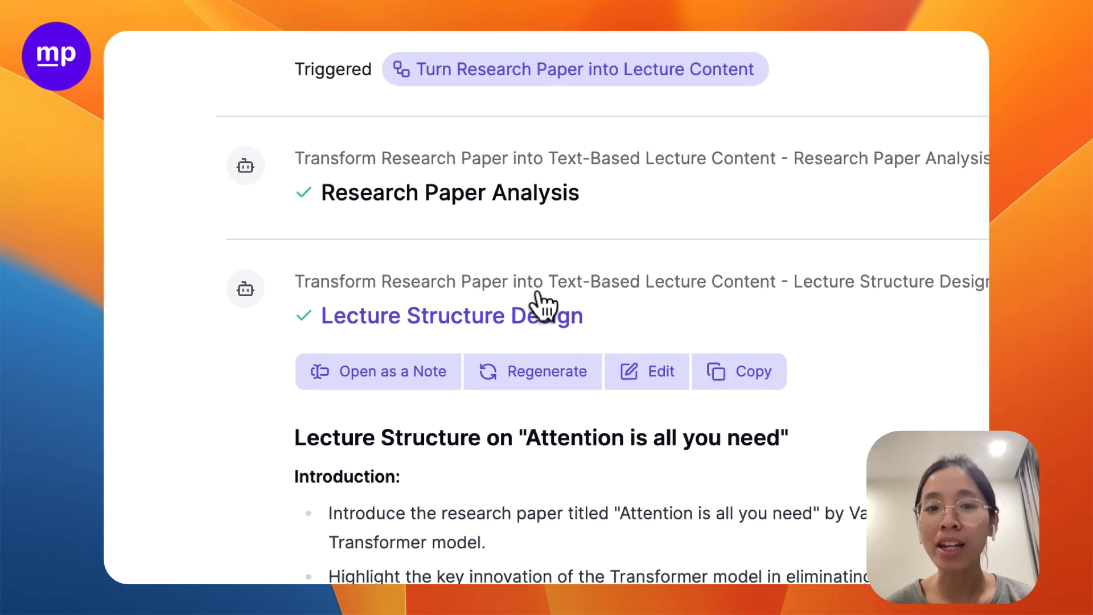
{"action": "left_click", "coordinate": [541, 307]}
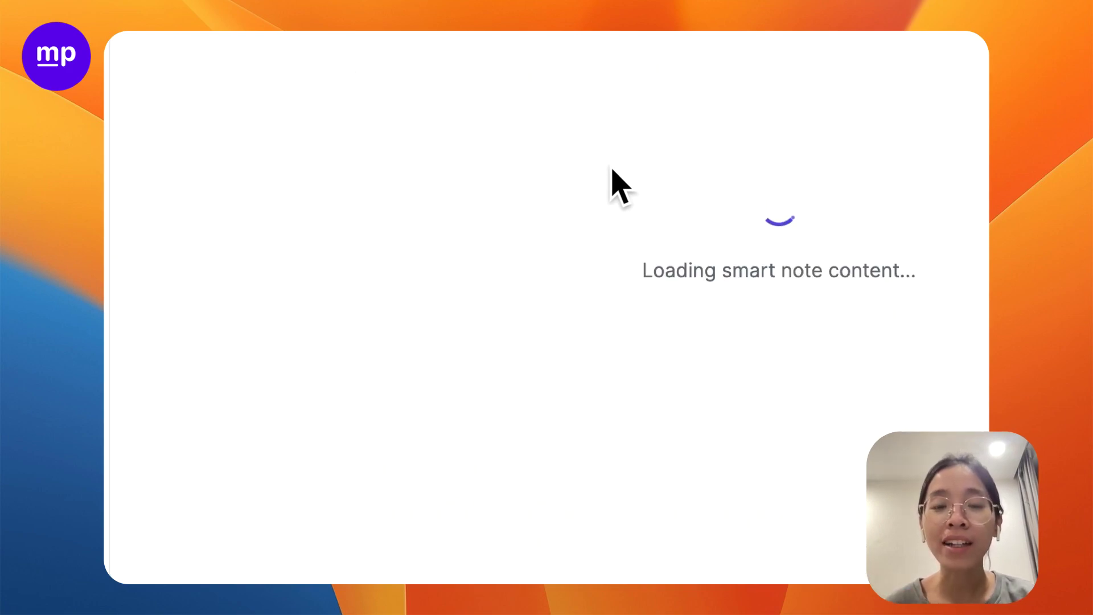
Step: Scroll through the newly saved Content Development smart note
{"action": "scroll", "coordinate": [541, 304], "scroll_direction": "down", "scroll_amount": 10}
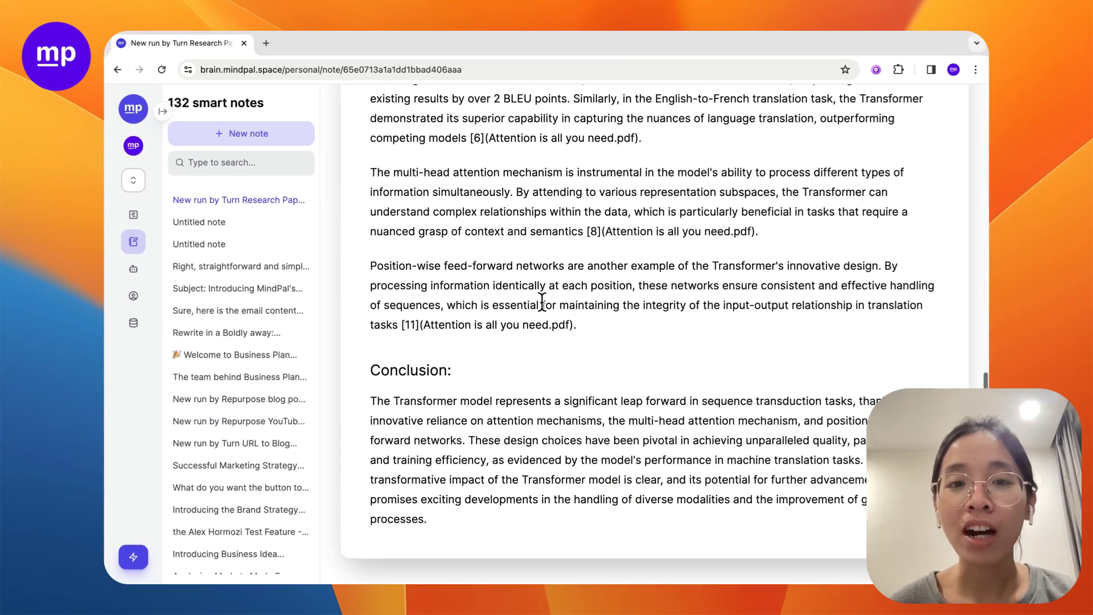
{"action": "scroll", "coordinate": [542, 305], "scroll_direction": "up", "scroll_amount": 10}
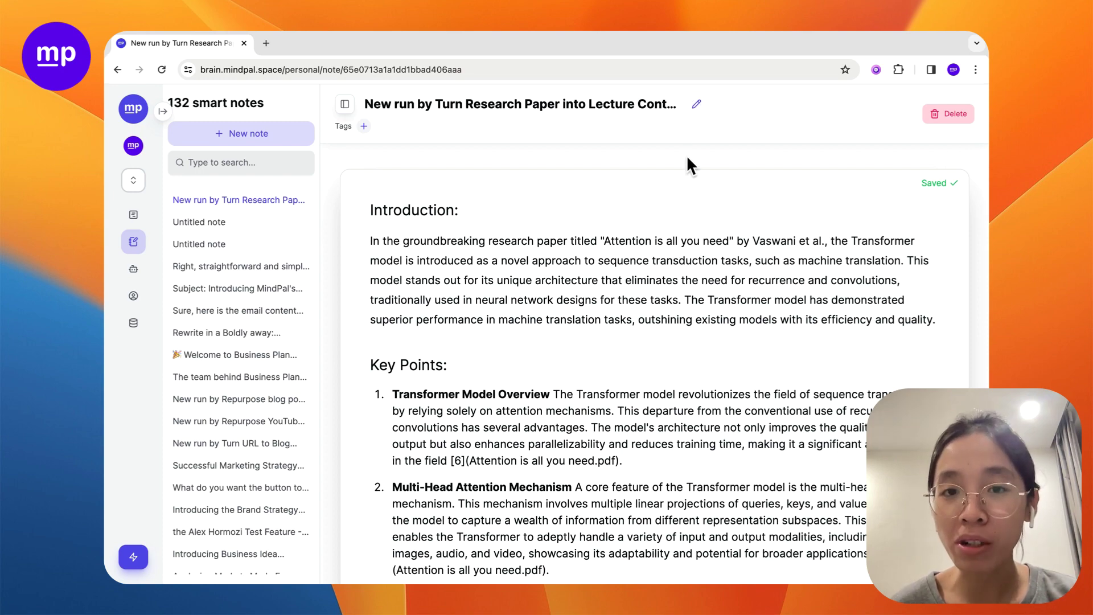
Step: Start a new chatbot from the chatbots list and show its Functional Settings
{"action": "left_click", "coordinate": [134, 274]}
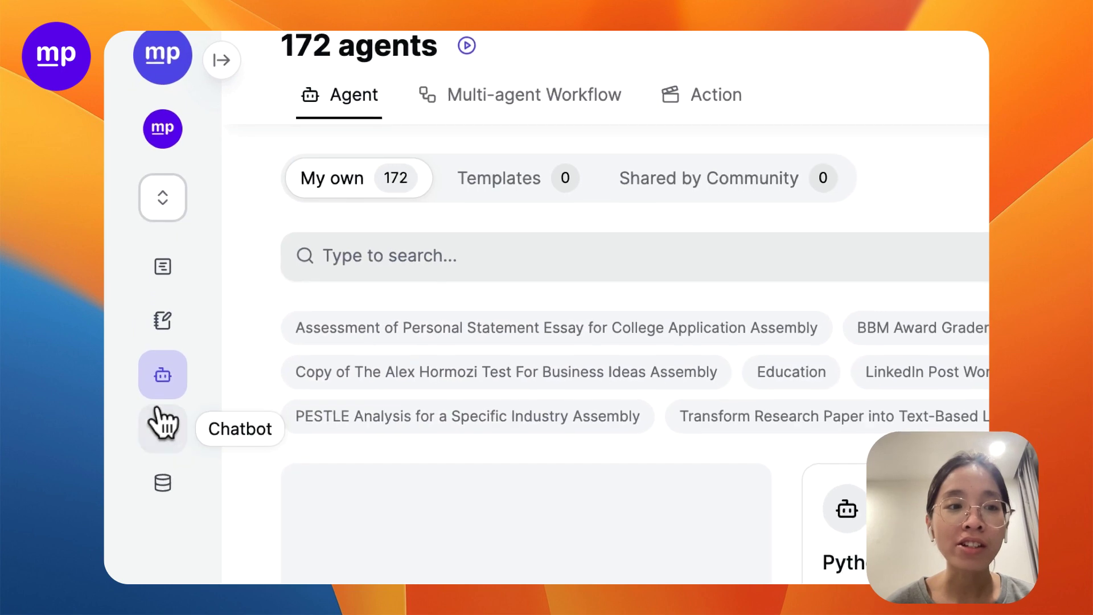
{"action": "left_click", "coordinate": [133, 296]}
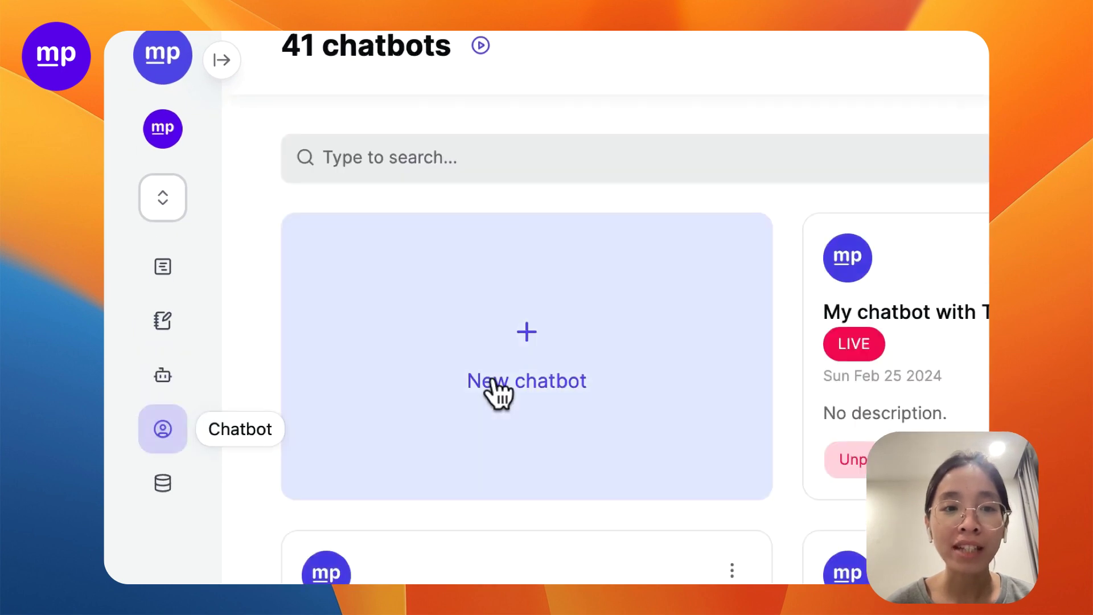
{"action": "left_click", "coordinate": [494, 383]}
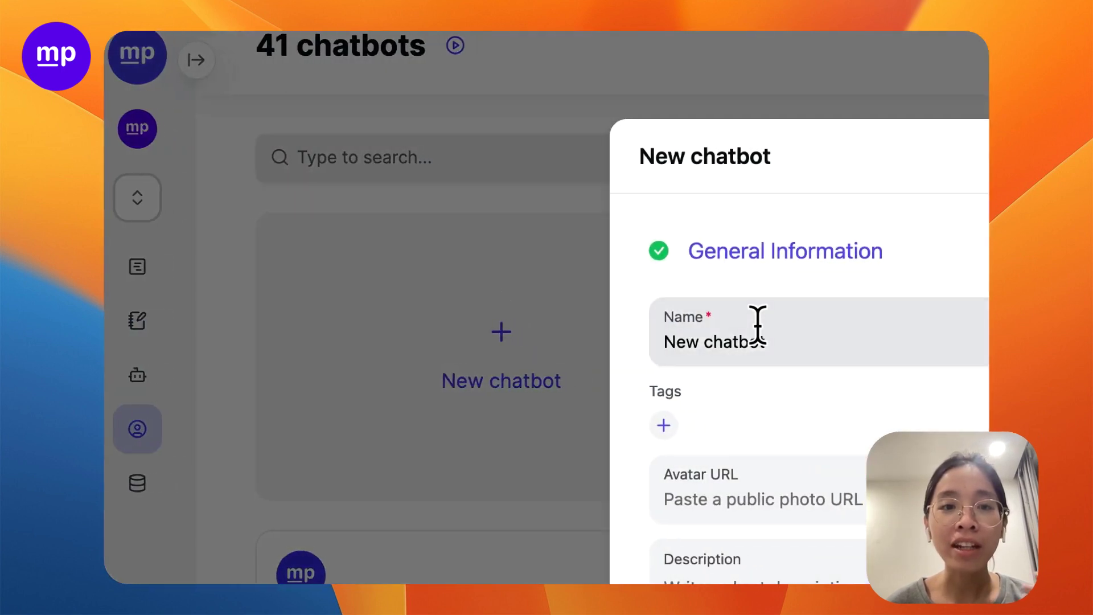
{"action": "left_click", "coordinate": [763, 536]}
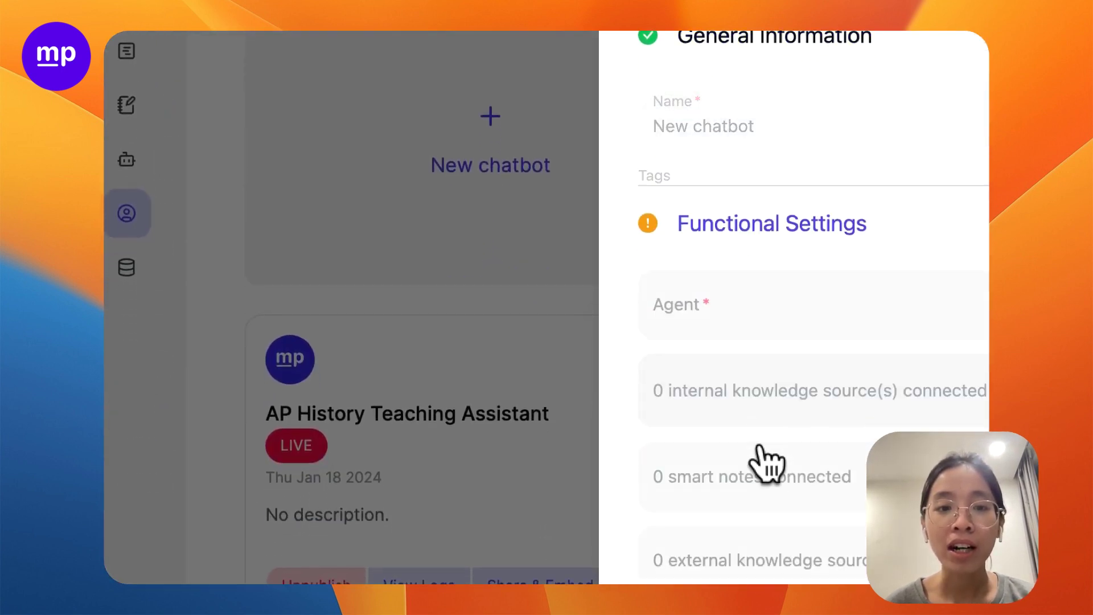
Step: Browse the chatbot's Agent dropdown to locate Answer Agent
{"action": "left_click", "coordinate": [744, 283]}
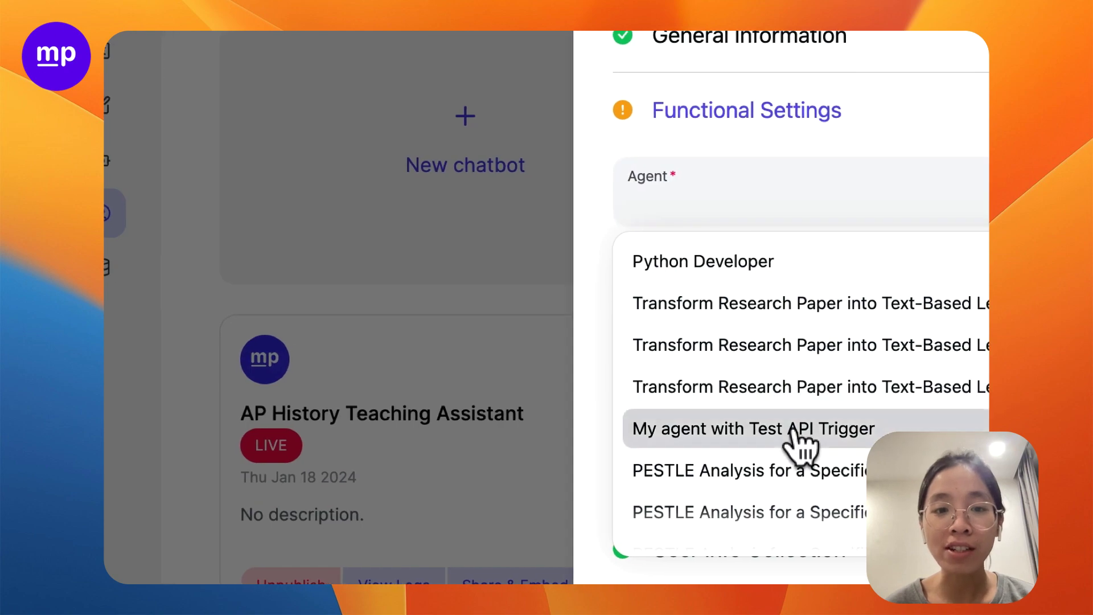
{"action": "scroll", "coordinate": [803, 444], "scroll_direction": "down", "scroll_amount": 10}
{"action": "scroll", "coordinate": [798, 443], "scroll_direction": "down", "scroll_amount": 15}
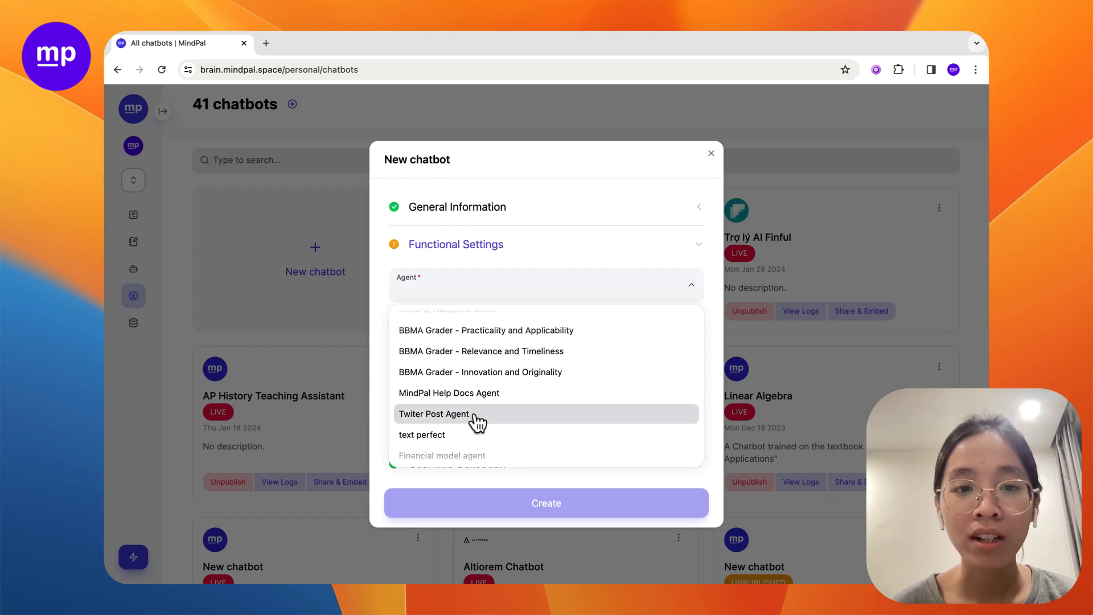
{"action": "scroll", "coordinate": [477, 422], "scroll_direction": "up", "scroll_amount": 5}
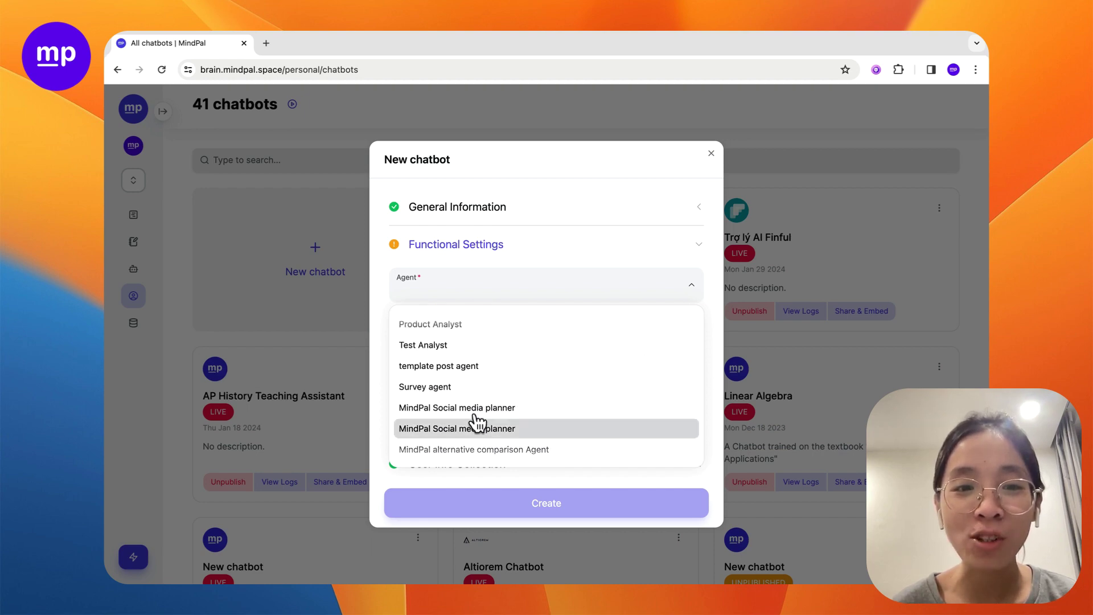
{"action": "scroll", "coordinate": [450, 375], "scroll_direction": "up", "scroll_amount": 2}
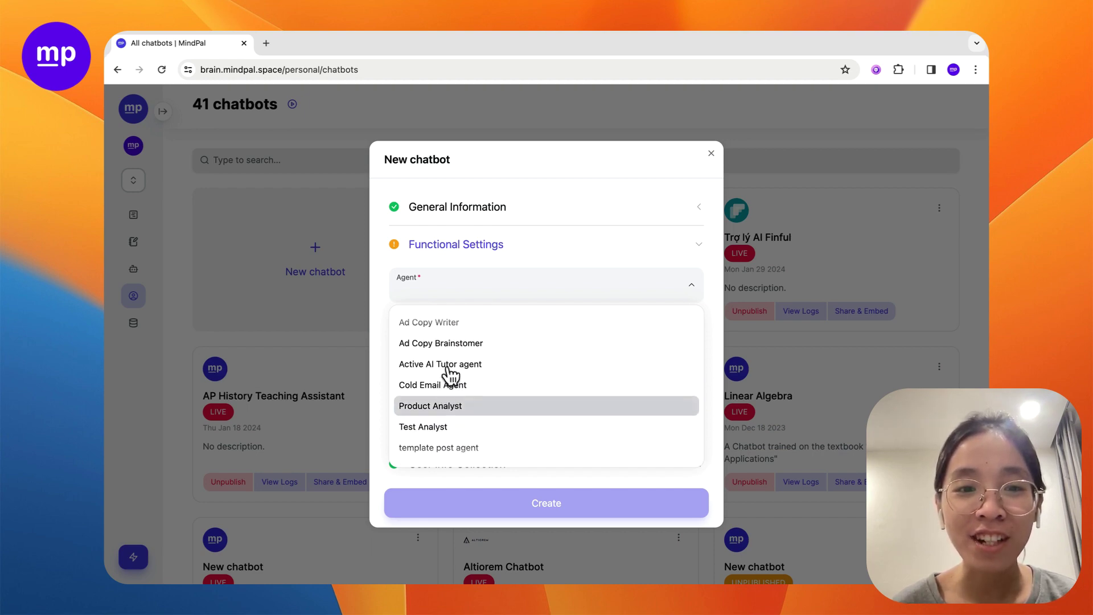
{"action": "scroll", "coordinate": [447, 356], "scroll_direction": "up", "scroll_amount": 1}
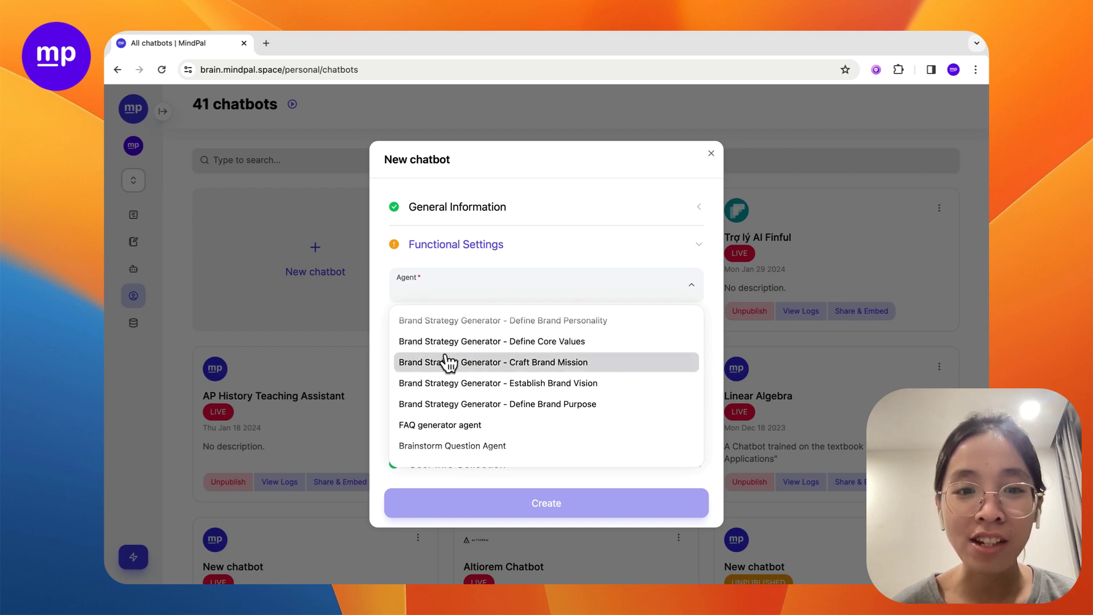
{"action": "scroll", "coordinate": [449, 362], "scroll_direction": "up", "scroll_amount": 6}
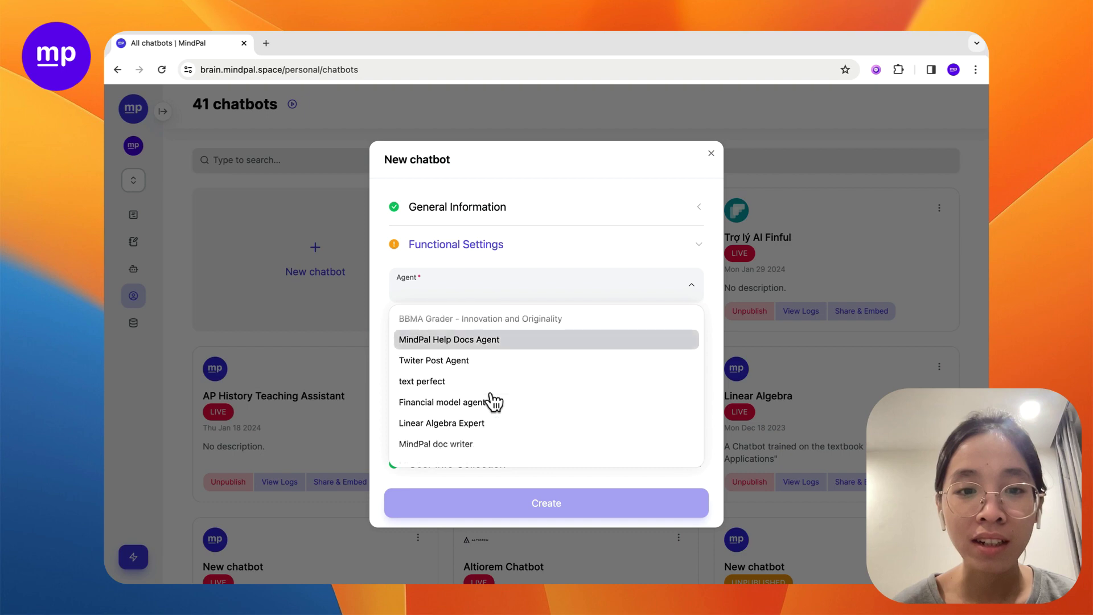
{"action": "scroll", "coordinate": [495, 402], "scroll_direction": "down", "scroll_amount": 8}
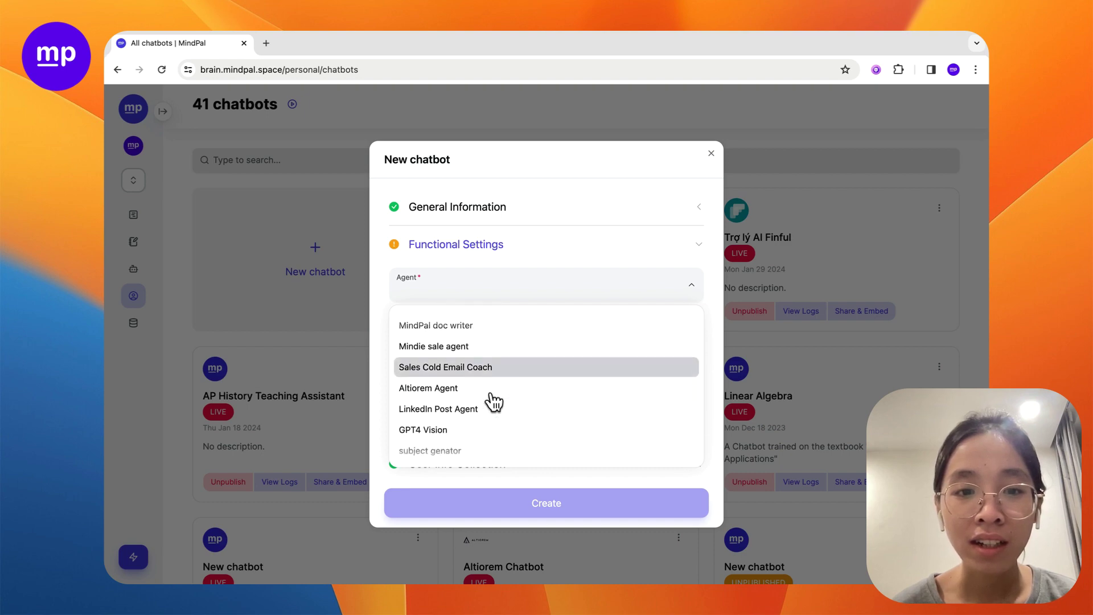
{"action": "scroll", "coordinate": [494, 402], "scroll_direction": "down", "scroll_amount": 8}
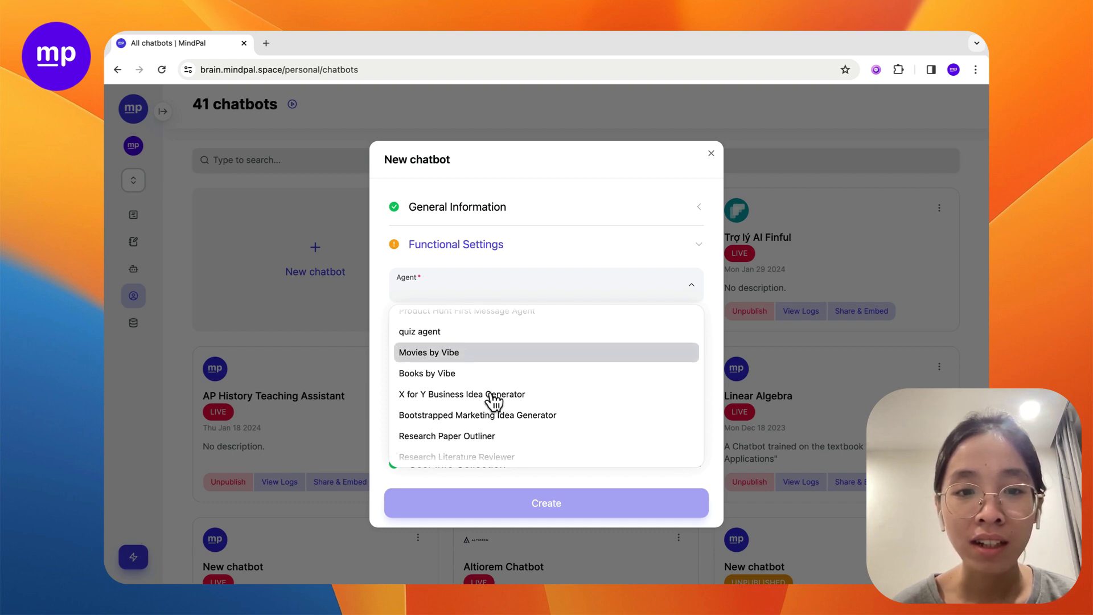
{"action": "scroll", "coordinate": [494, 402], "scroll_direction": "down", "scroll_amount": 8}
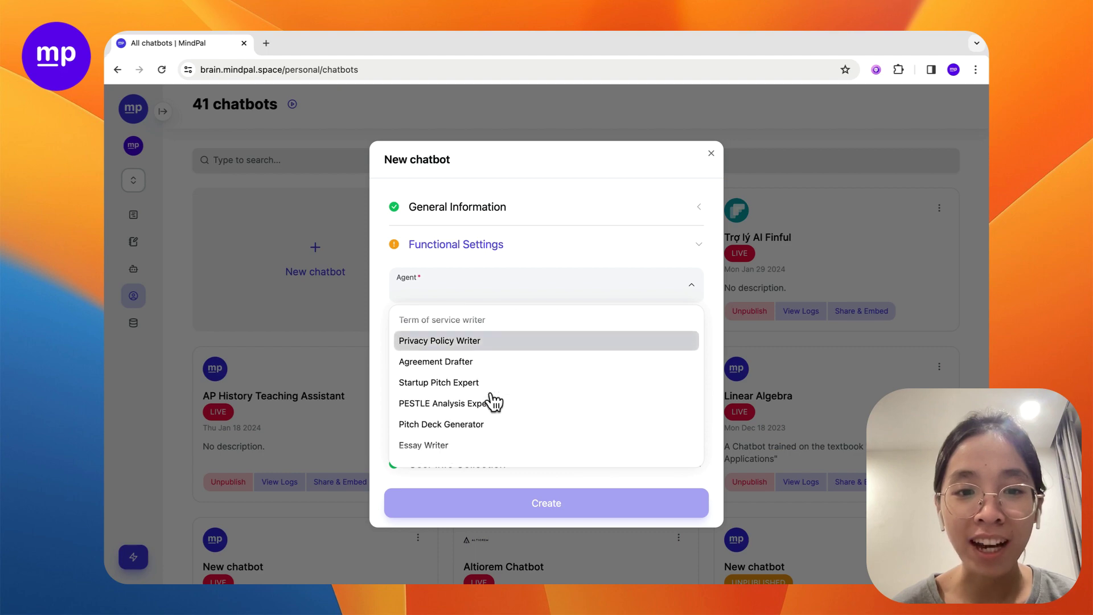
{"action": "scroll", "coordinate": [494, 402], "scroll_direction": "down", "scroll_amount": 5}
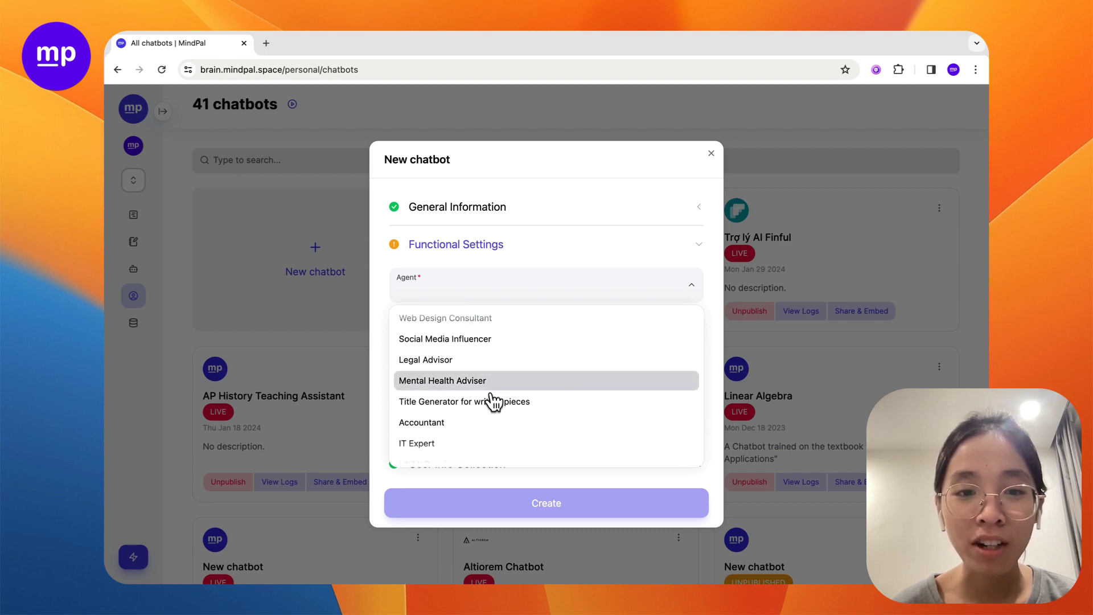
{"action": "scroll", "coordinate": [495, 402], "scroll_direction": "down", "scroll_amount": 4}
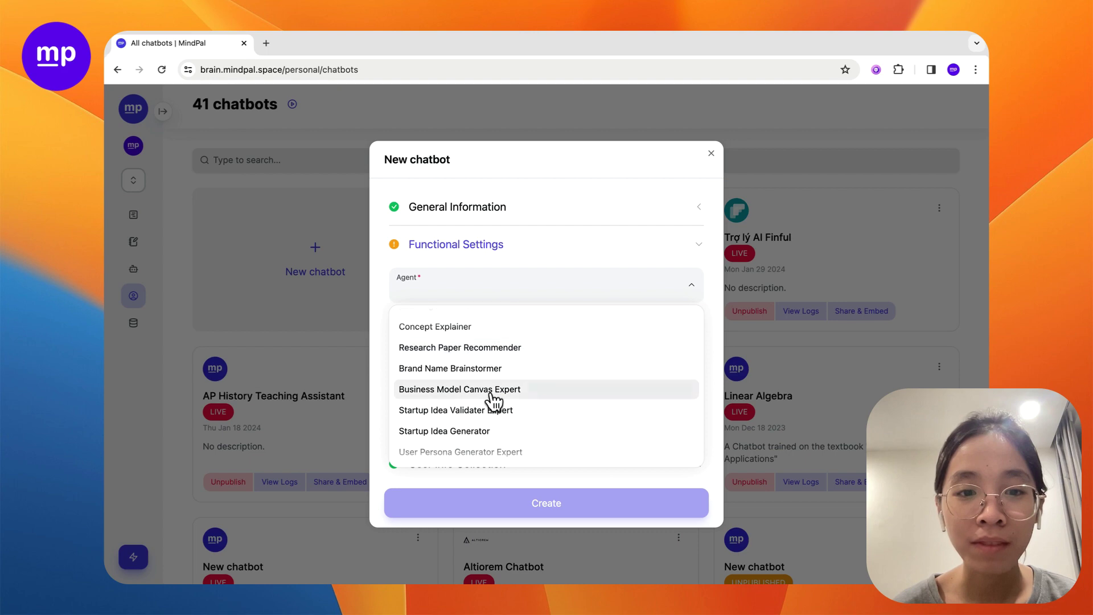
{"action": "scroll", "coordinate": [494, 402], "scroll_direction": "down", "scroll_amount": 3}
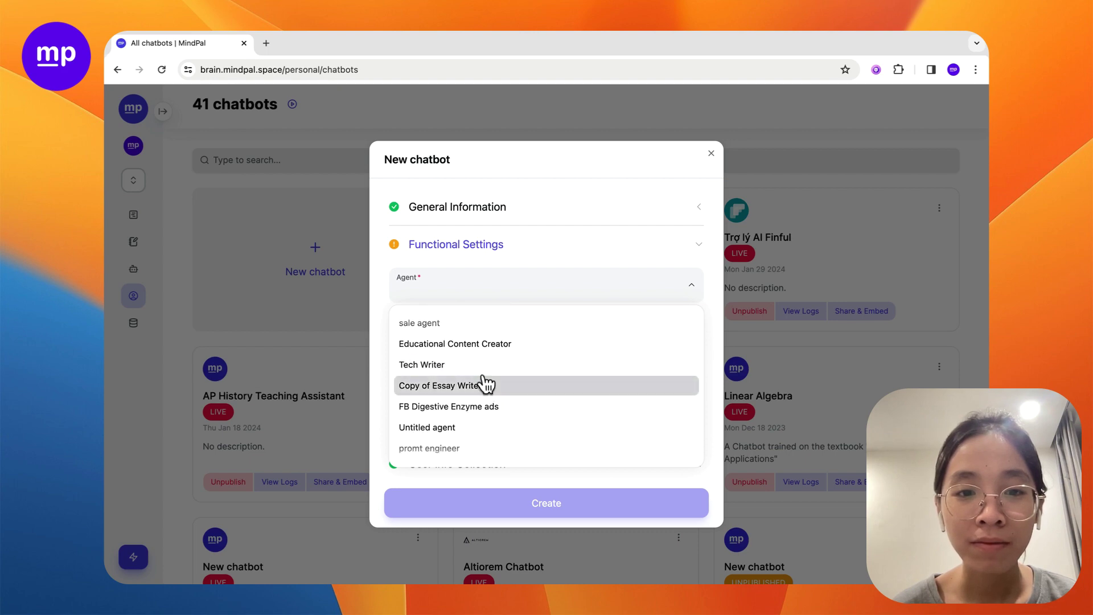
{"action": "scroll", "coordinate": [489, 373], "scroll_direction": "up", "scroll_amount": 2}
Step: Choose Answer Agent and disconnect the CAMOO internal knowledge source
{"action": "left_click", "coordinate": [471, 360]}
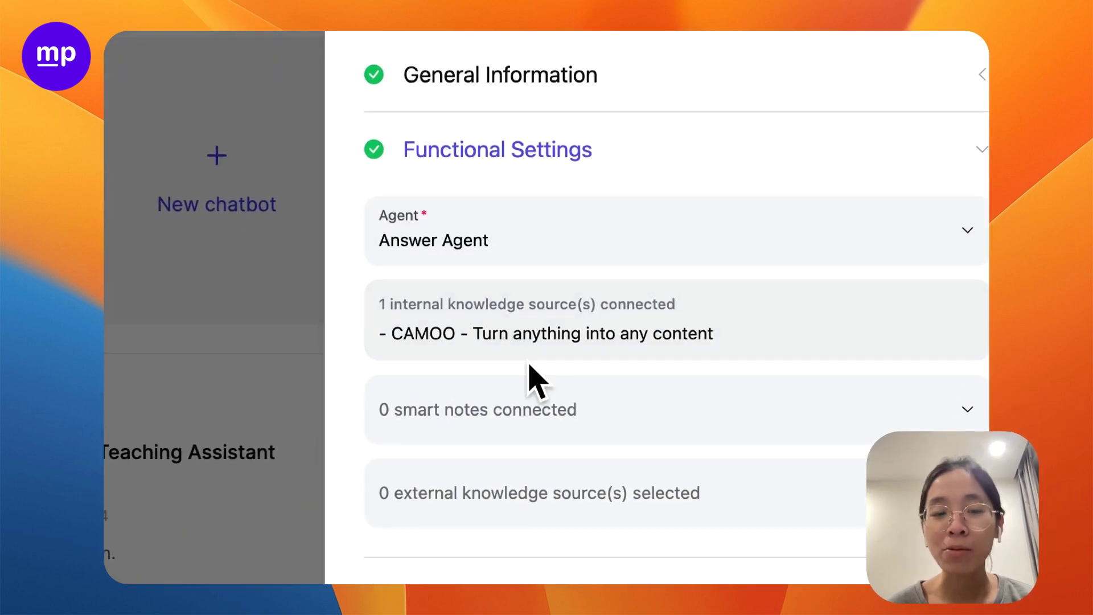
{"action": "left_click", "coordinate": [557, 345]}
{"action": "scroll", "coordinate": [579, 459], "scroll_direction": "down", "scroll_amount": 6}
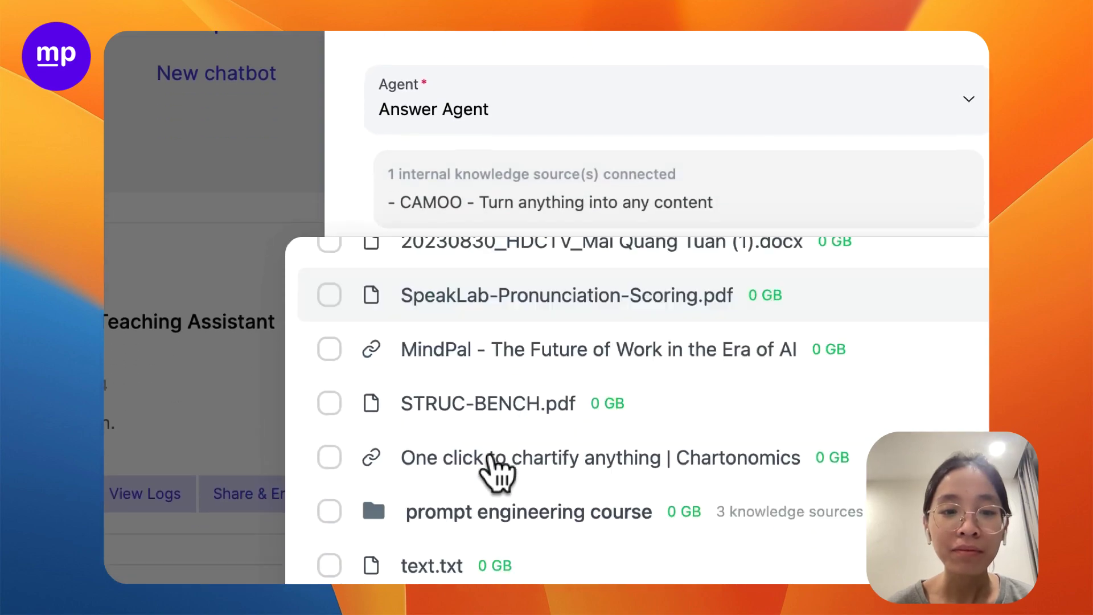
{"action": "scroll", "coordinate": [450, 424], "scroll_direction": "down", "scroll_amount": 20}
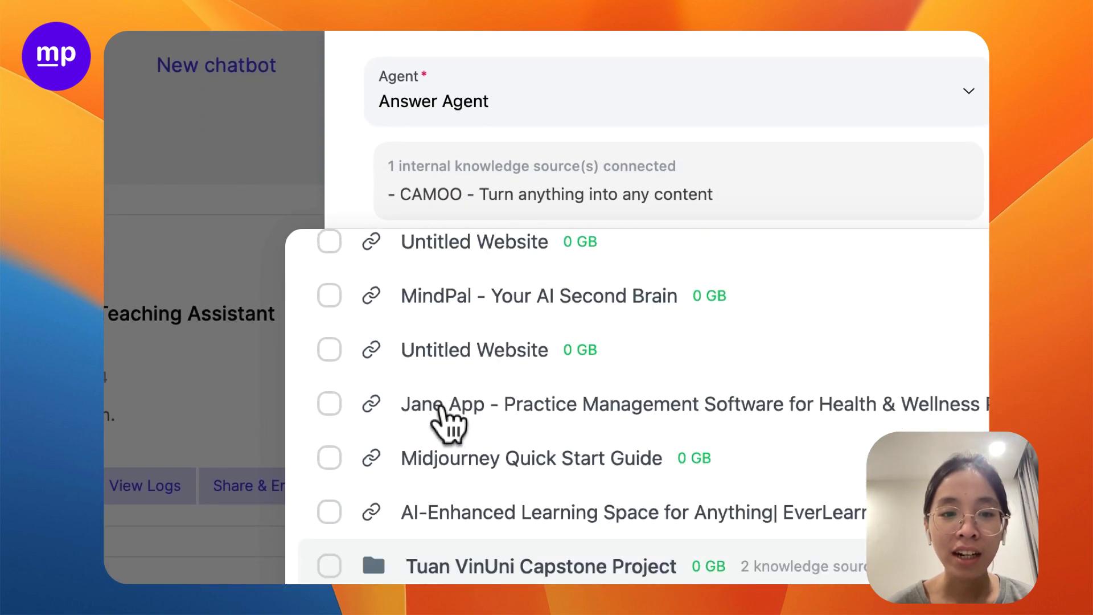
{"action": "left_click", "coordinate": [330, 378]}
{"action": "left_click", "coordinate": [549, 191]}
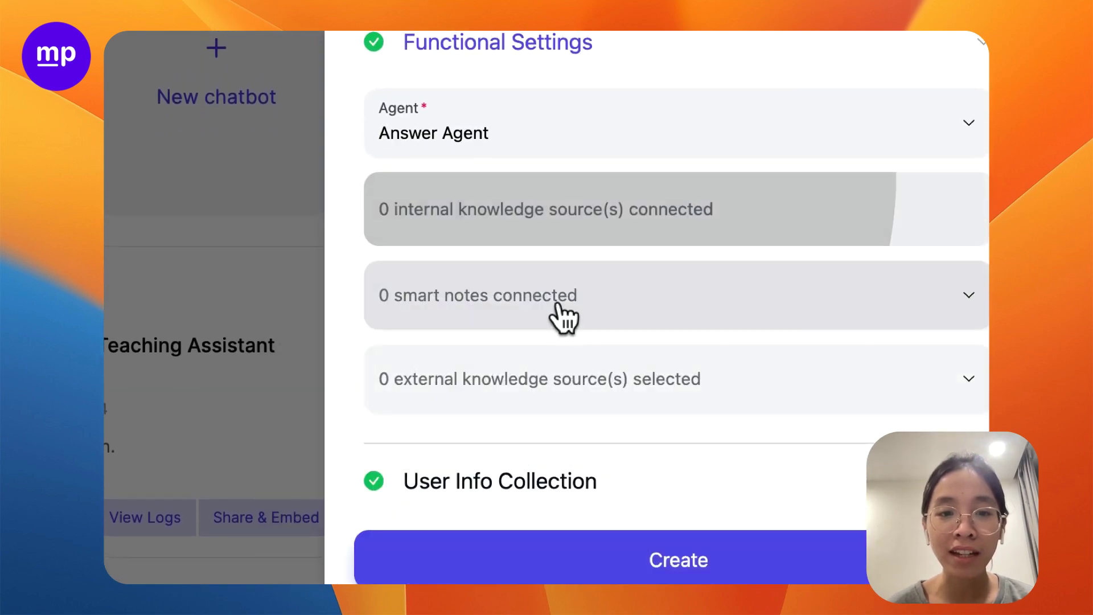
Step: Connect the 'New run by Turn Research Paper…' lecture smart note as knowledge
{"action": "left_click", "coordinate": [563, 315]}
{"action": "scroll", "coordinate": [500, 190], "scroll_direction": "up", "scroll_amount": 3}
{"action": "left_click", "coordinate": [516, 336]}
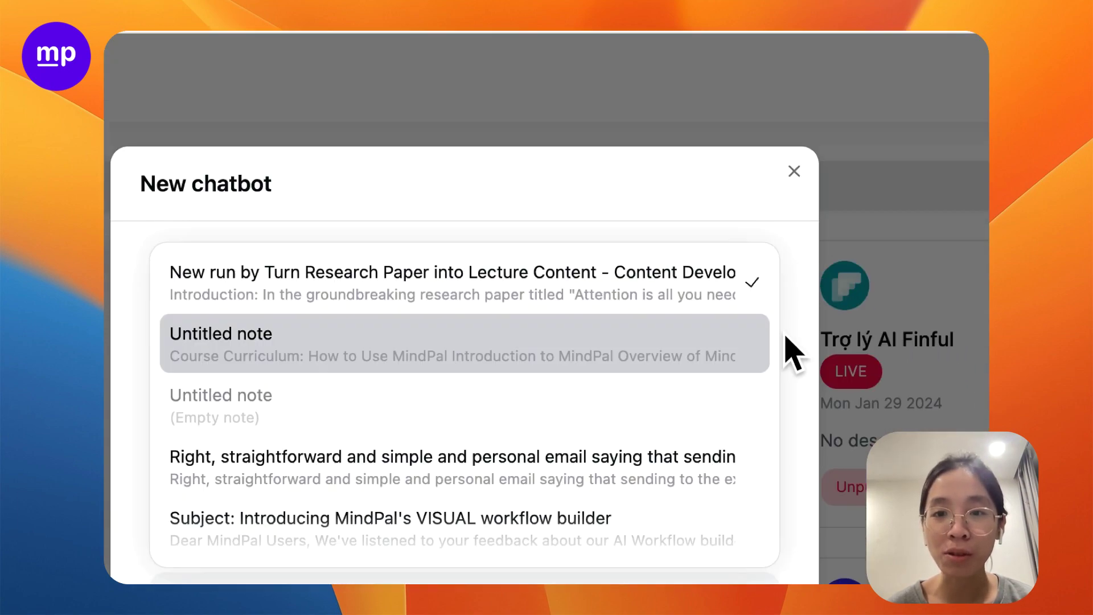
{"action": "left_click", "coordinate": [842, 444]}
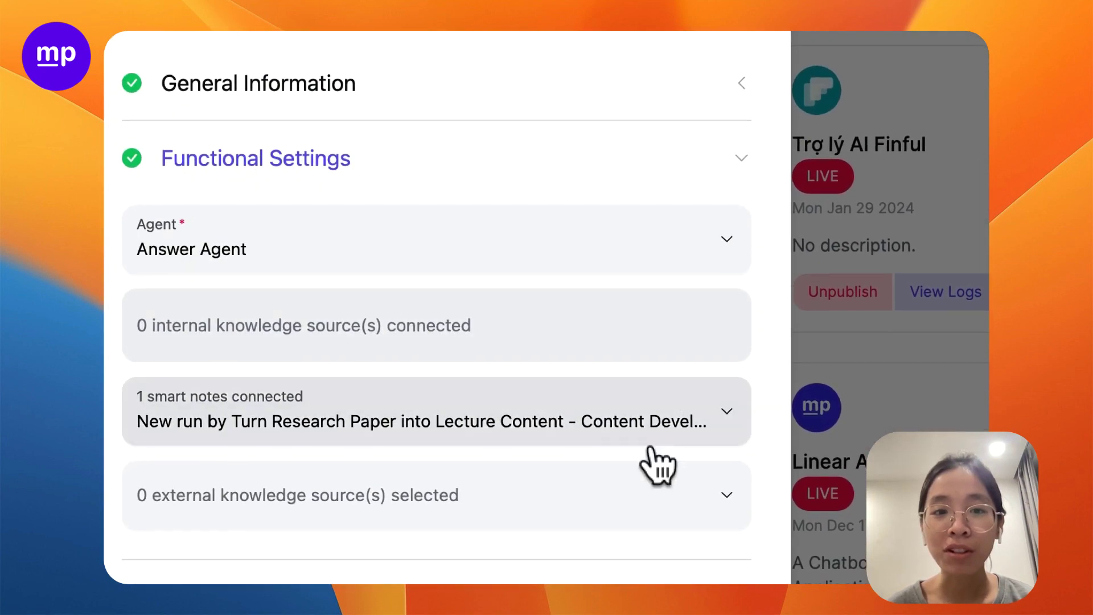
Step: Name the chatbot 'Attention is all you need chatbot' and create it
{"action": "left_click", "coordinate": [362, 160]}
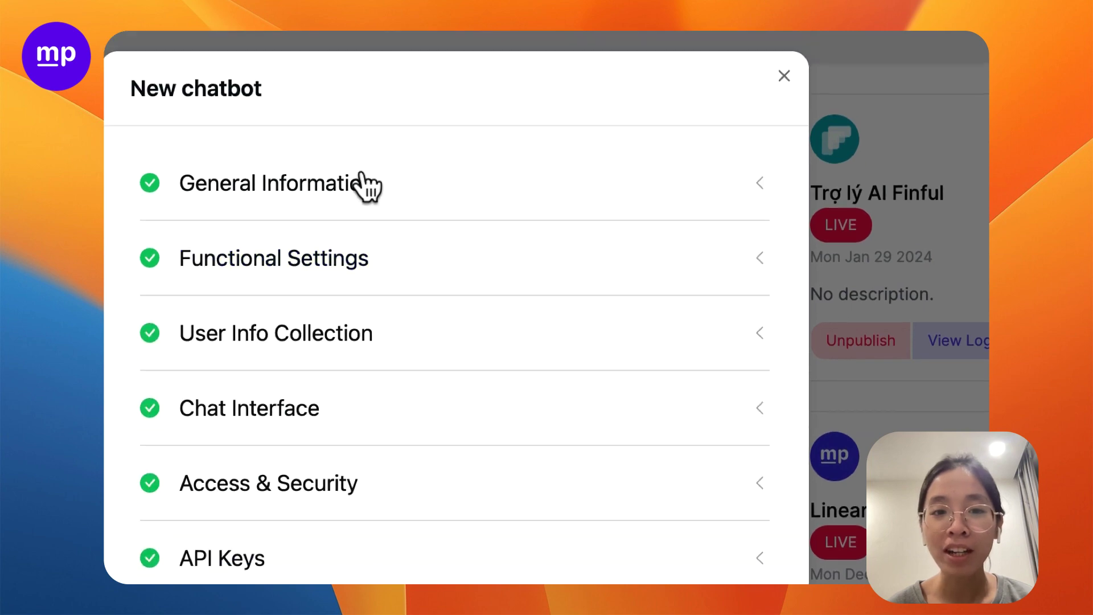
{"action": "left_click", "coordinate": [365, 183]}
{"action": "triple_click", "coordinate": [324, 224]}
{"action": "type", "text": "Attention is all you"}
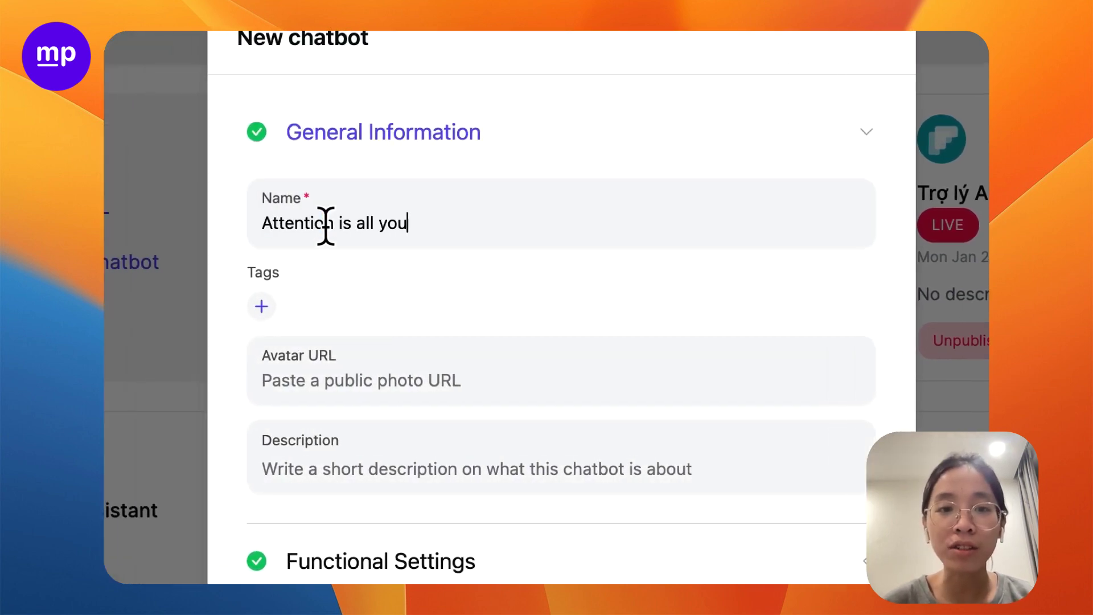
{"action": "type", "text": " need chatbot"}
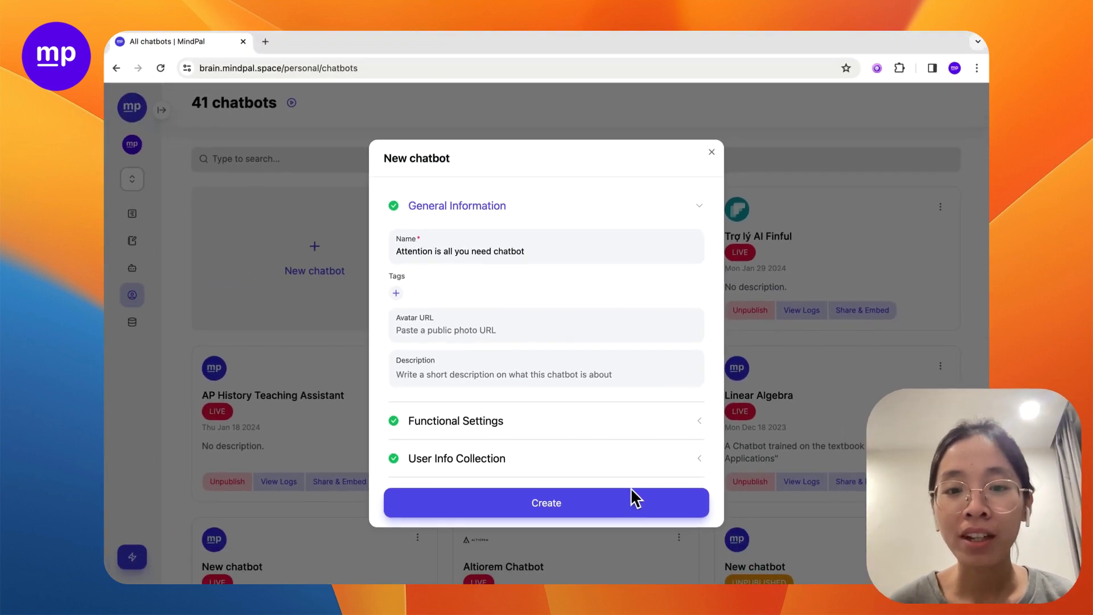
{"action": "left_click", "coordinate": [709, 614]}
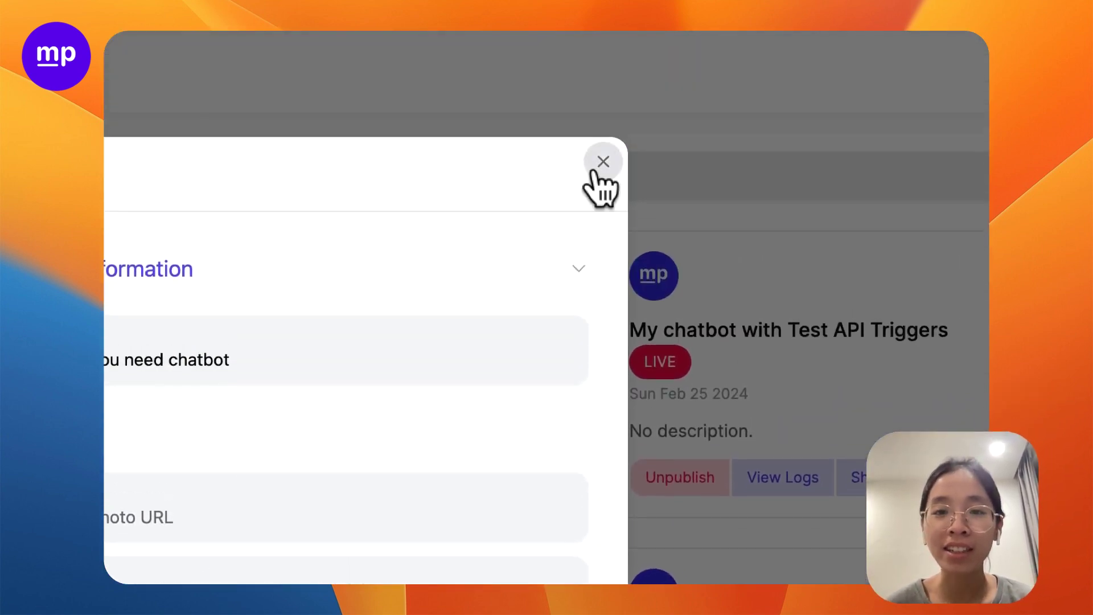
Step: Publish the chatbot and ask it 'What is this paper about?', getting a Vietnamese summary
{"action": "left_click", "coordinate": [594, 171]}
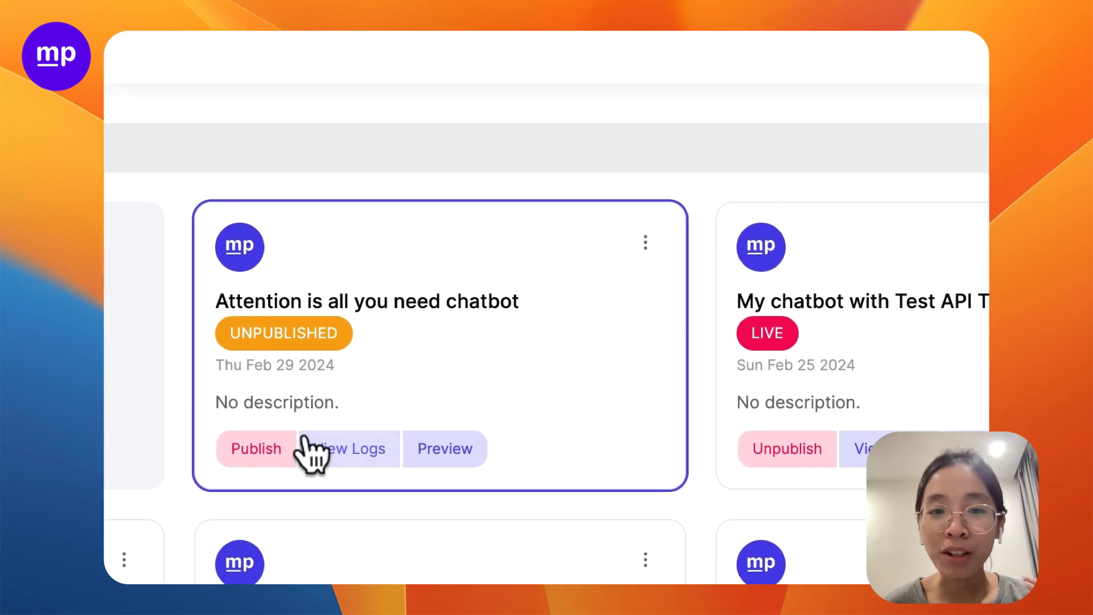
{"action": "left_click", "coordinate": [331, 447]}
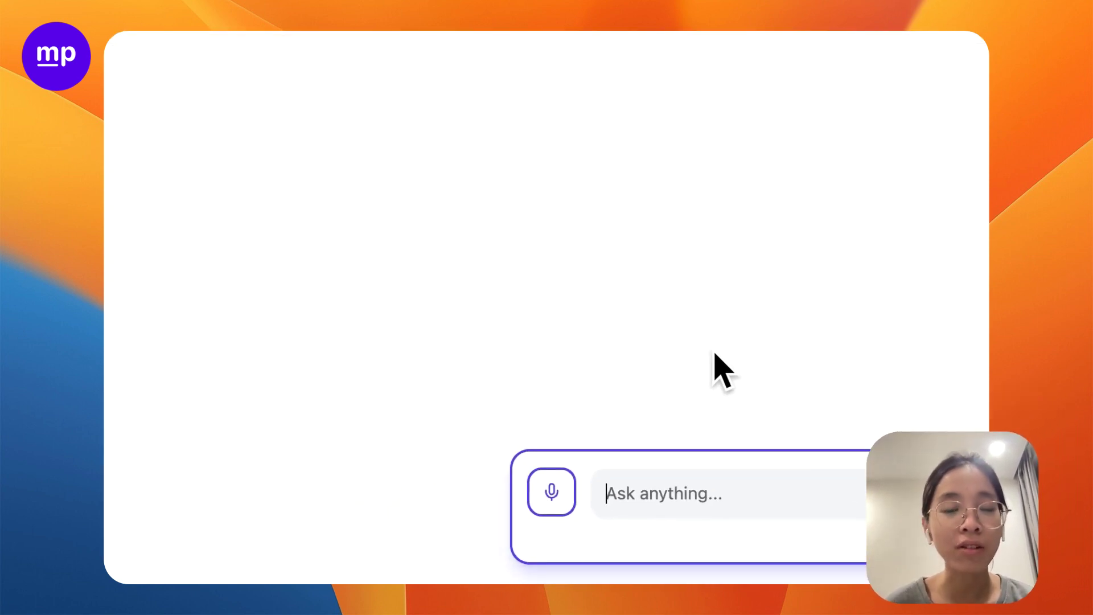
{"action": "type", "text": "Wha"}
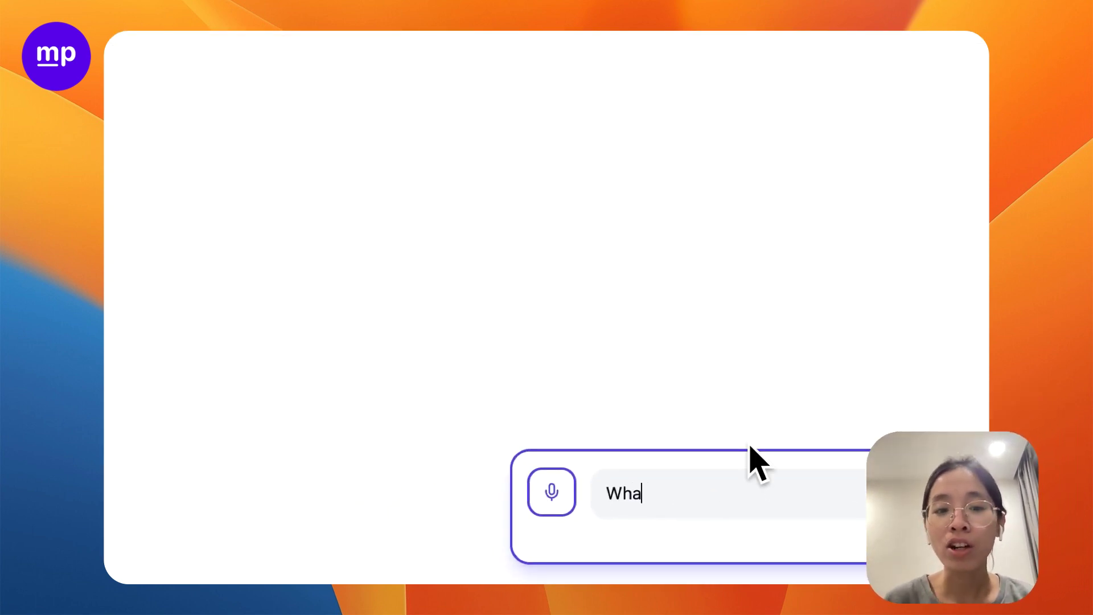
{"action": "type", "text": "t is this paper "}
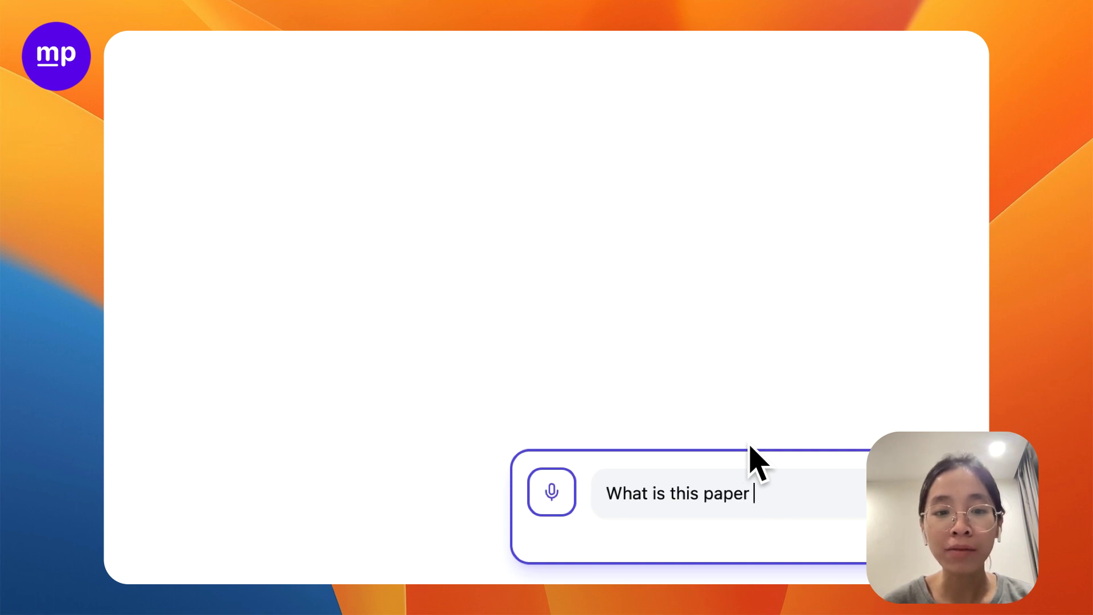
{"action": "type", "text": "about?"}
{"action": "key", "text": "Return"}
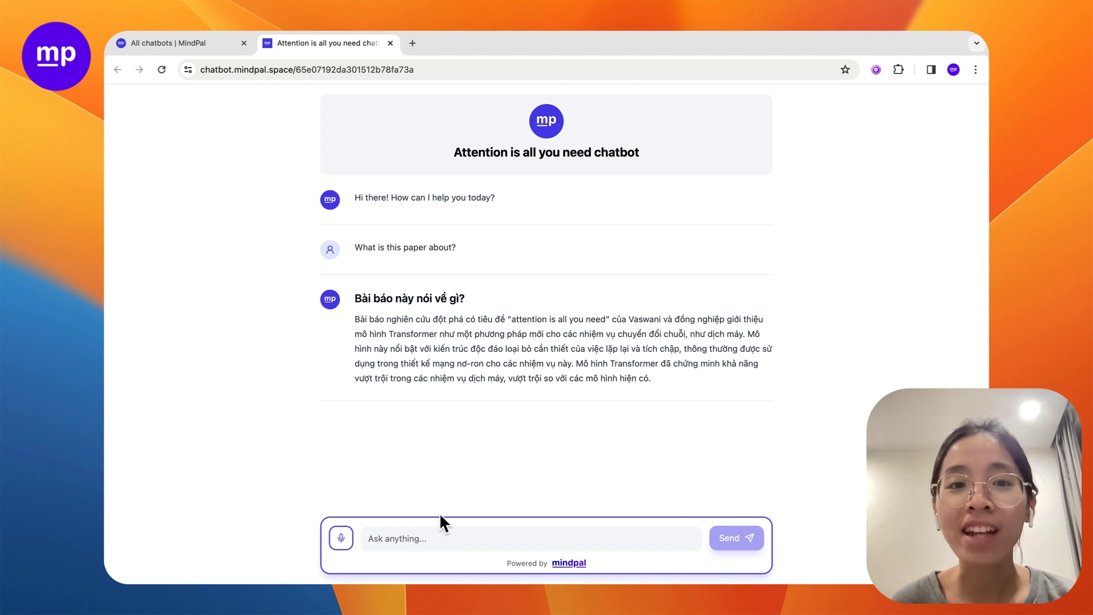
{"action": "triple_click", "coordinate": [480, 366]}
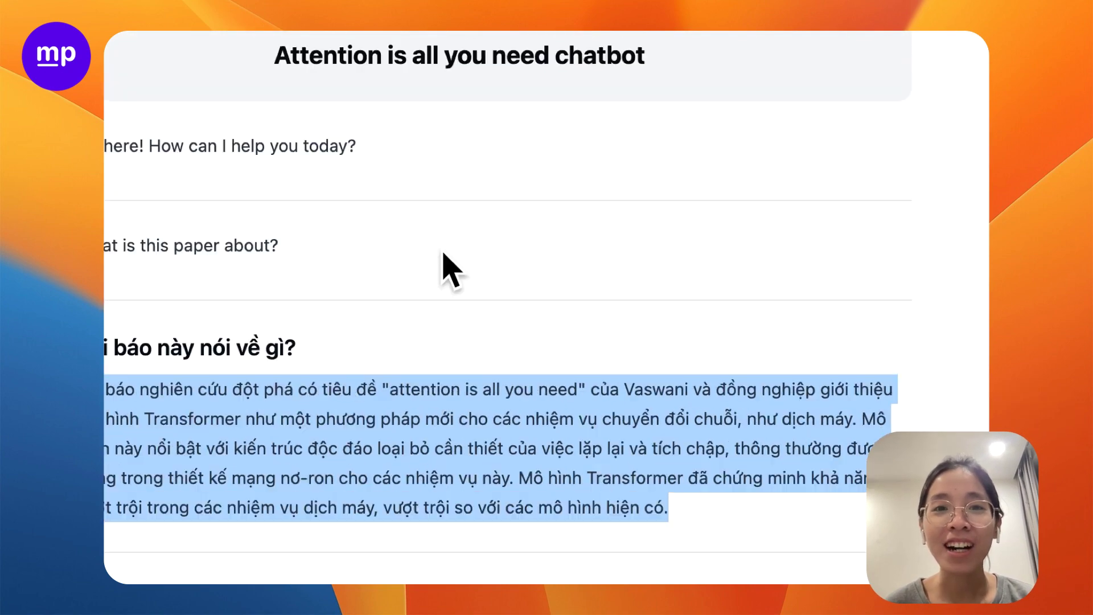